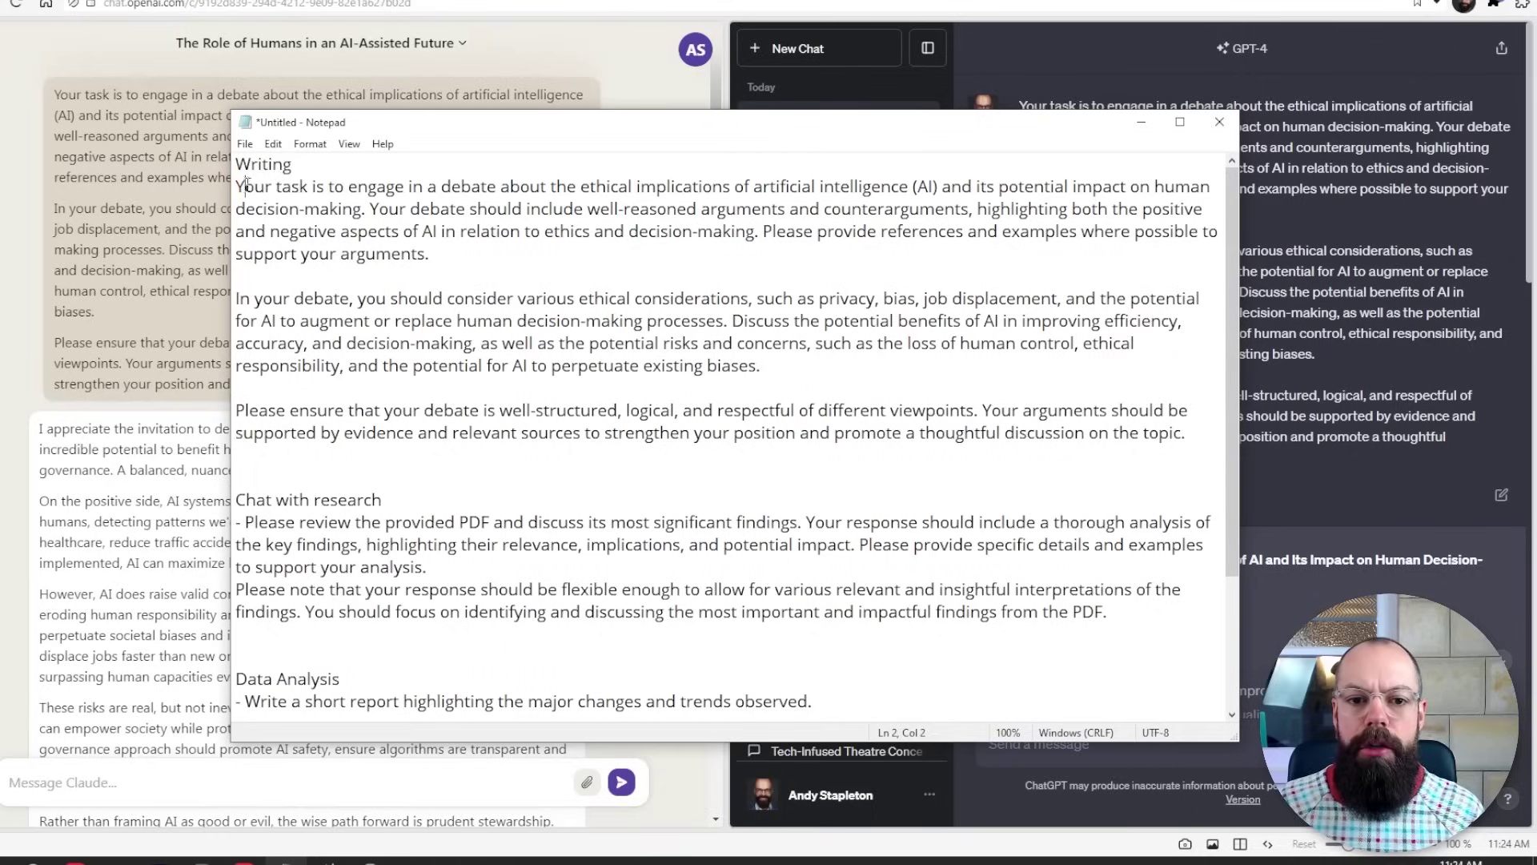
Select the opening and second paragraph of the AI ethics debate prompt in Notepad.
{"action": "left_click_drag", "start_coordinate": [316, 190], "coordinate": [483, 188]}
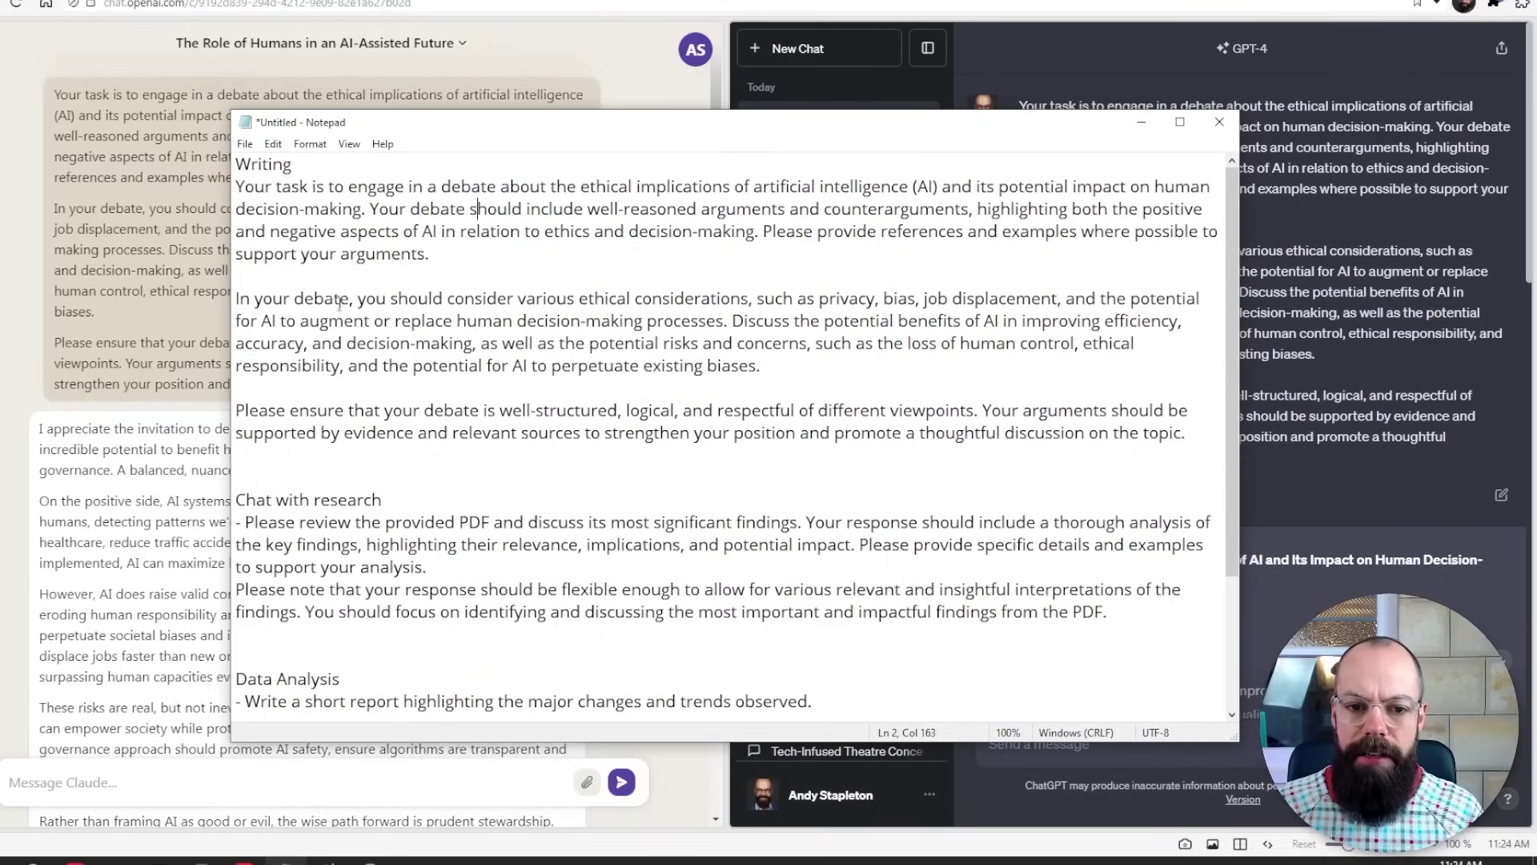
{"action": "left_click_drag", "start_coordinate": [273, 298], "coordinate": [451, 392]}
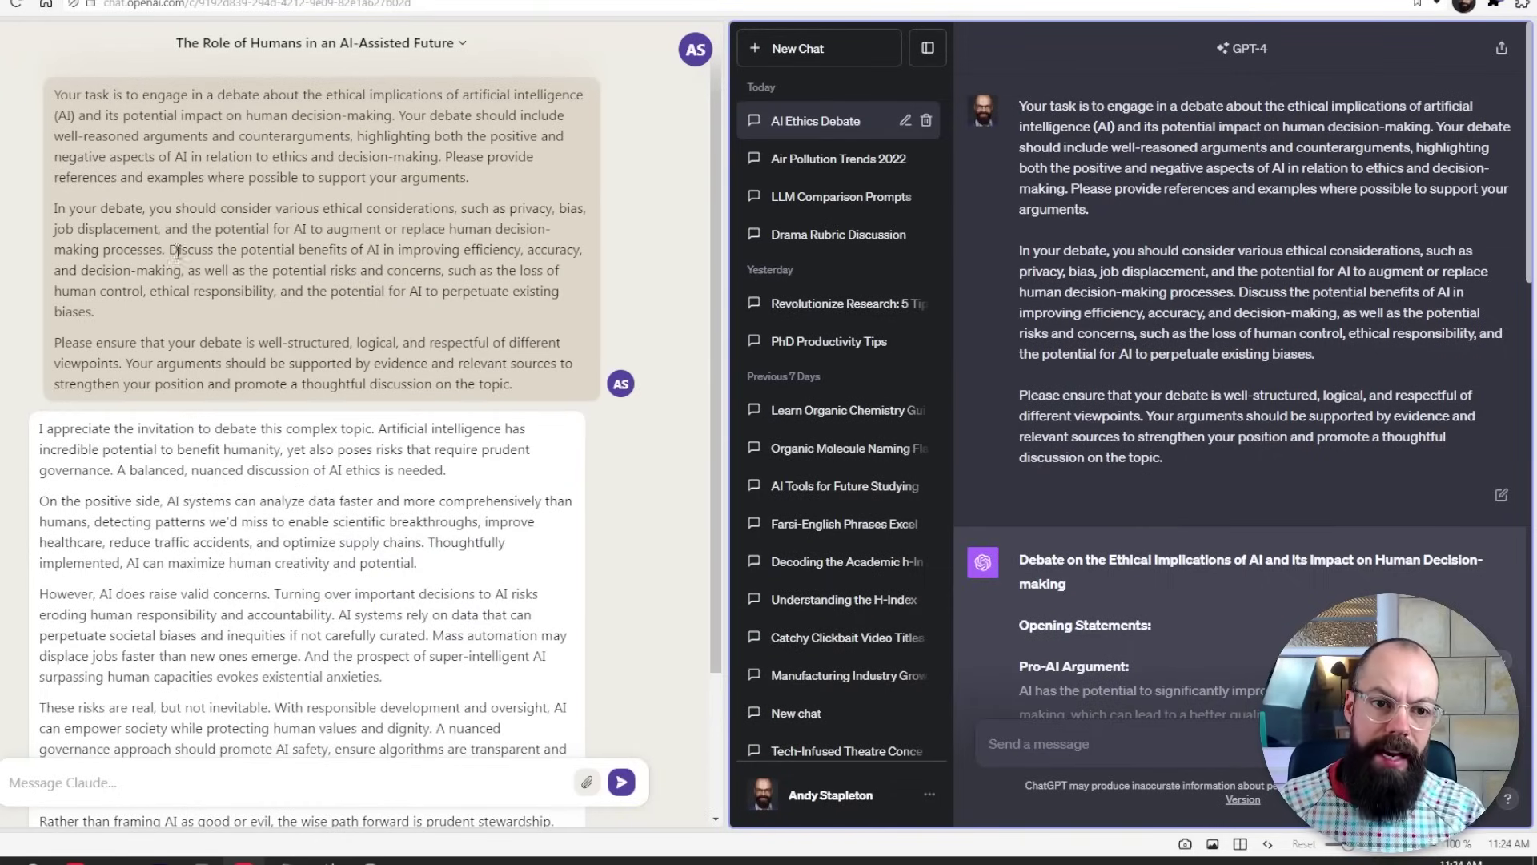
{"action": "scroll", "coordinate": [303, 244], "scroll_direction": "down", "scroll_amount": 2}
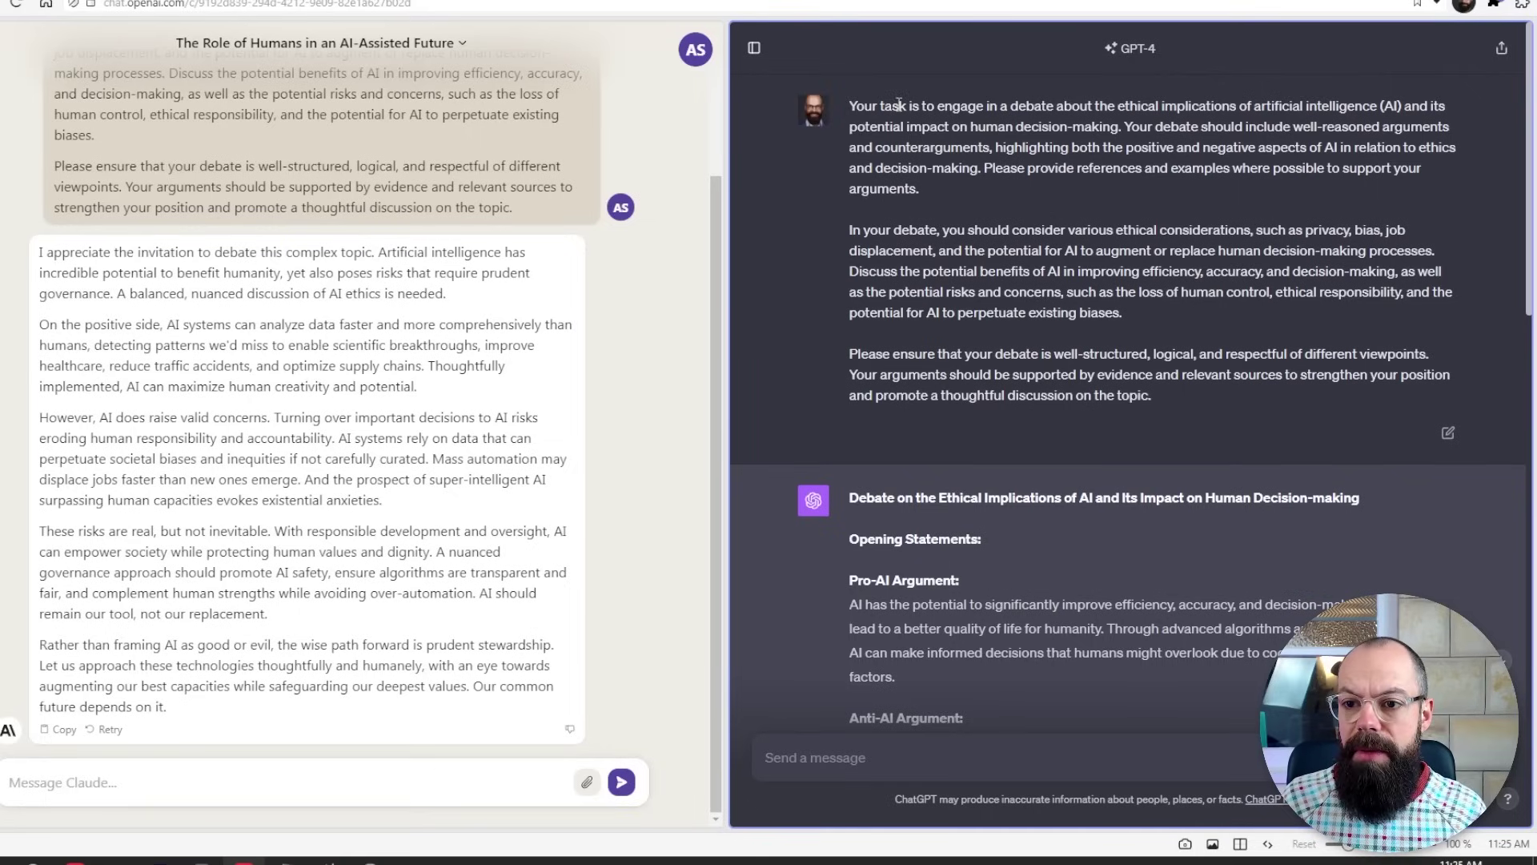
{"action": "scroll", "coordinate": [1046, 348], "scroll_direction": "down", "scroll_amount": 4}
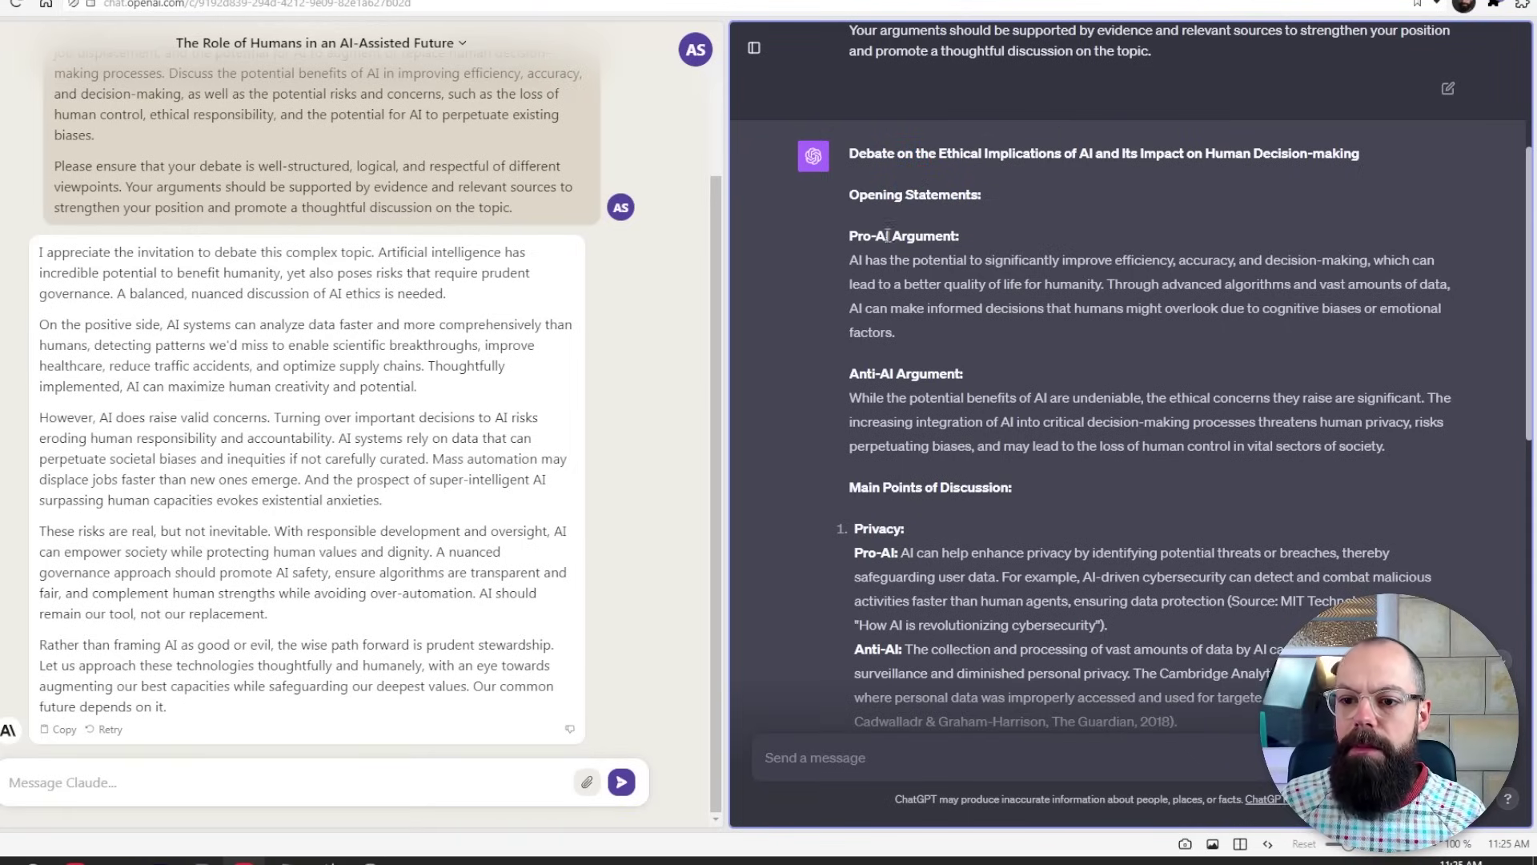
{"action": "scroll", "coordinate": [884, 371], "scroll_direction": "down", "scroll_amount": 2}
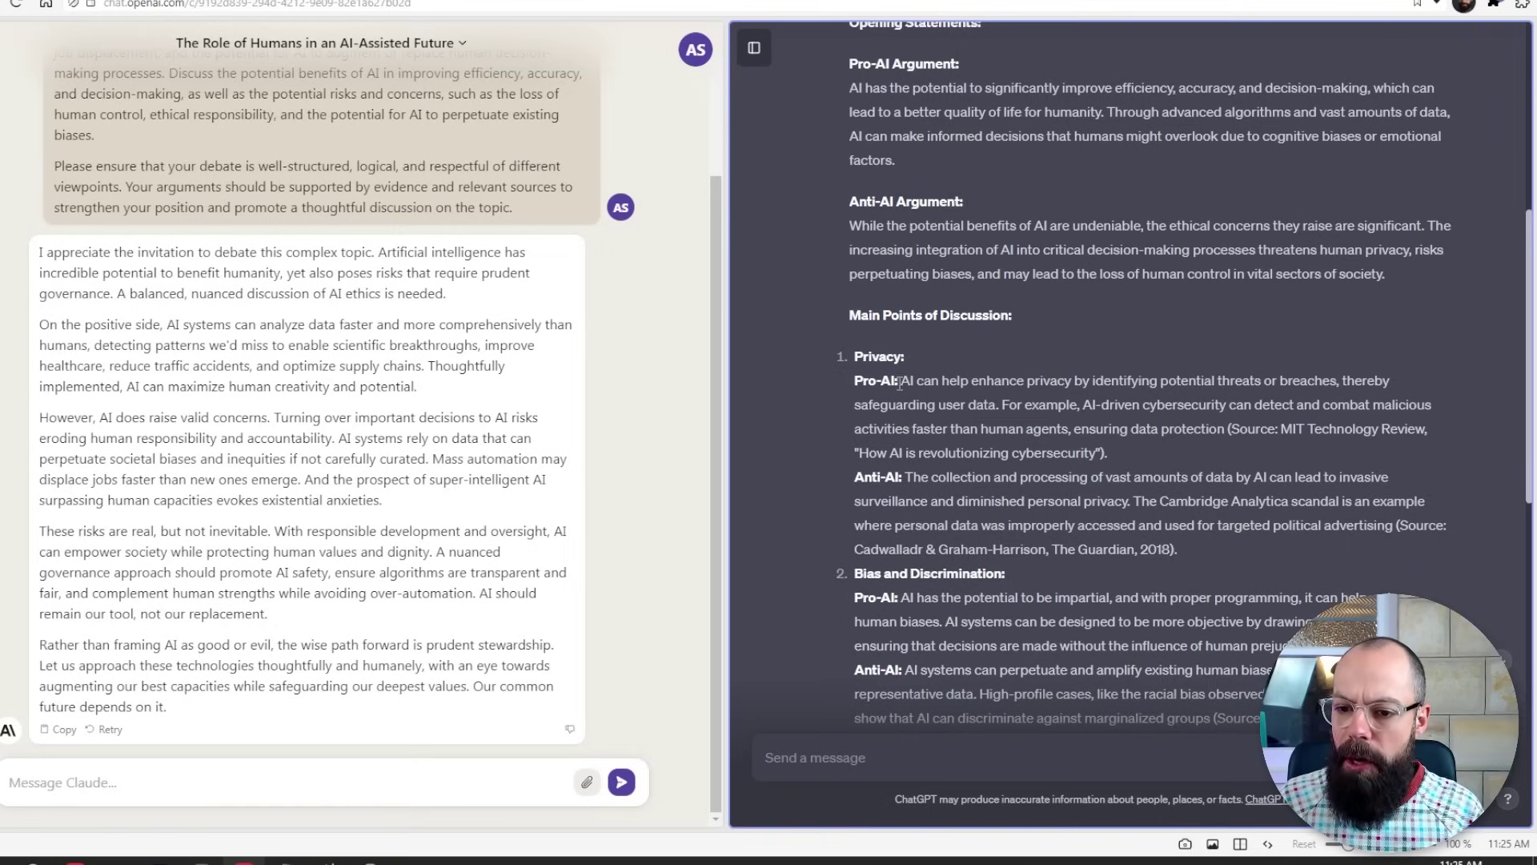
{"action": "scroll", "coordinate": [893, 478], "scroll_direction": "down", "scroll_amount": 10}
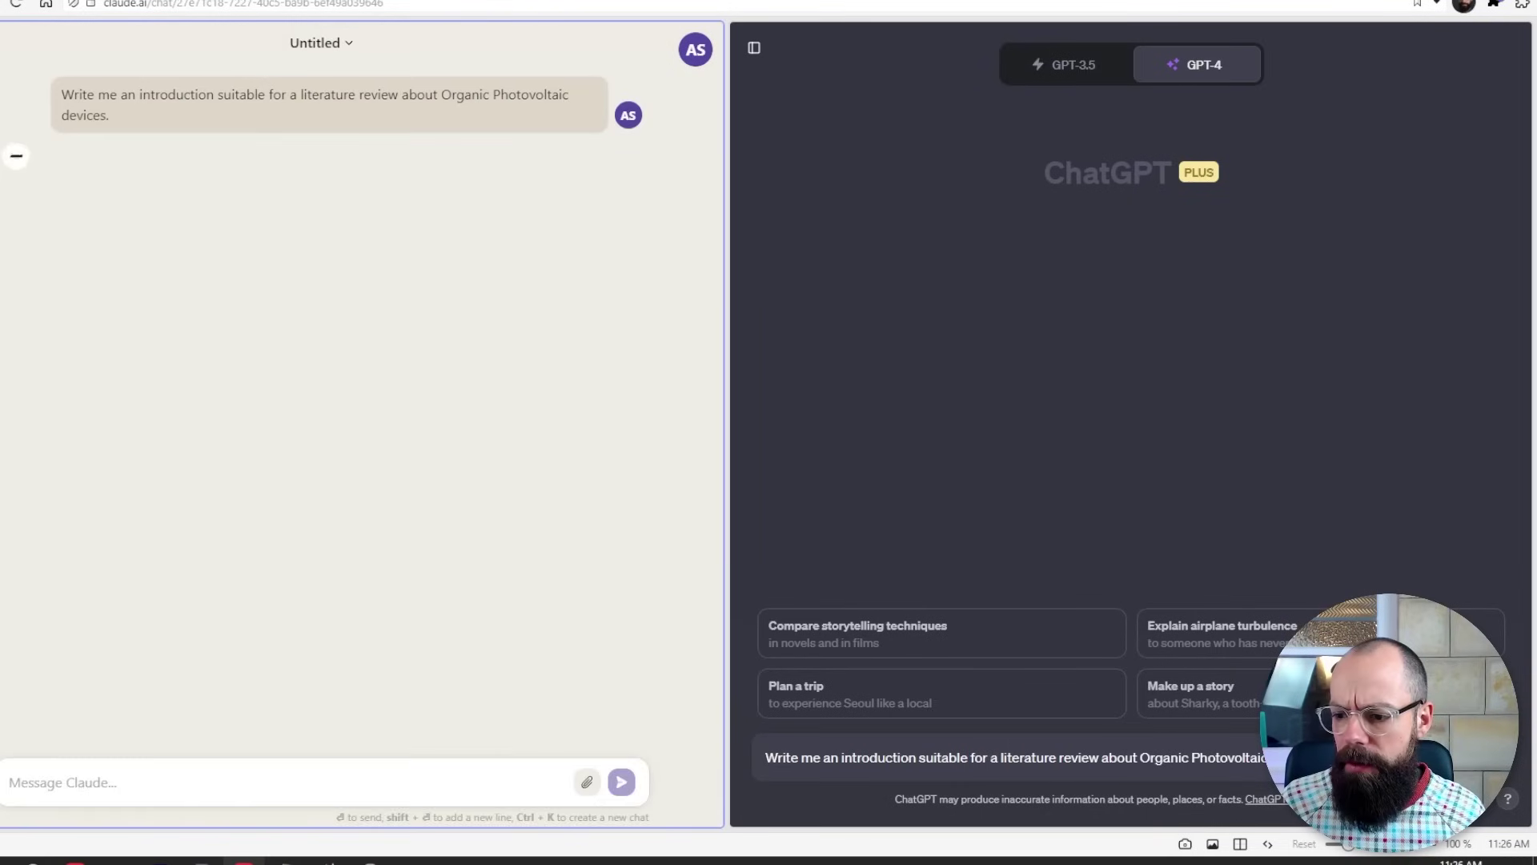
Send the Organic Photovoltaic literature-review prompt to ChatGPT.
{"action": "left_click", "coordinate": [1485, 757]}
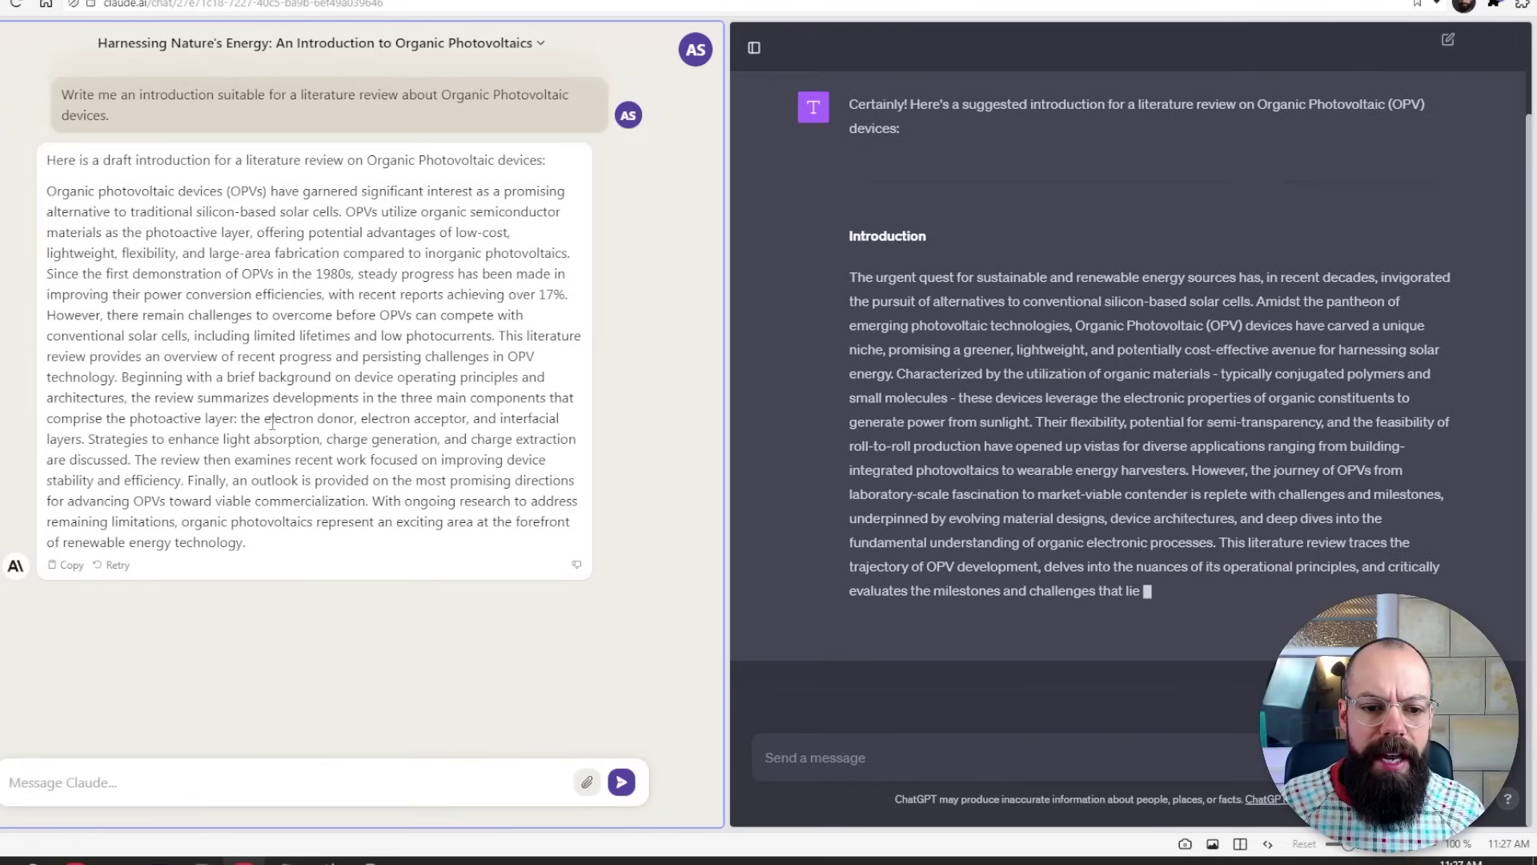
{"action": "left_click_drag", "start_coordinate": [253, 545], "coordinate": [85, 182]}
{"action": "left_click", "coordinate": [321, 274]}
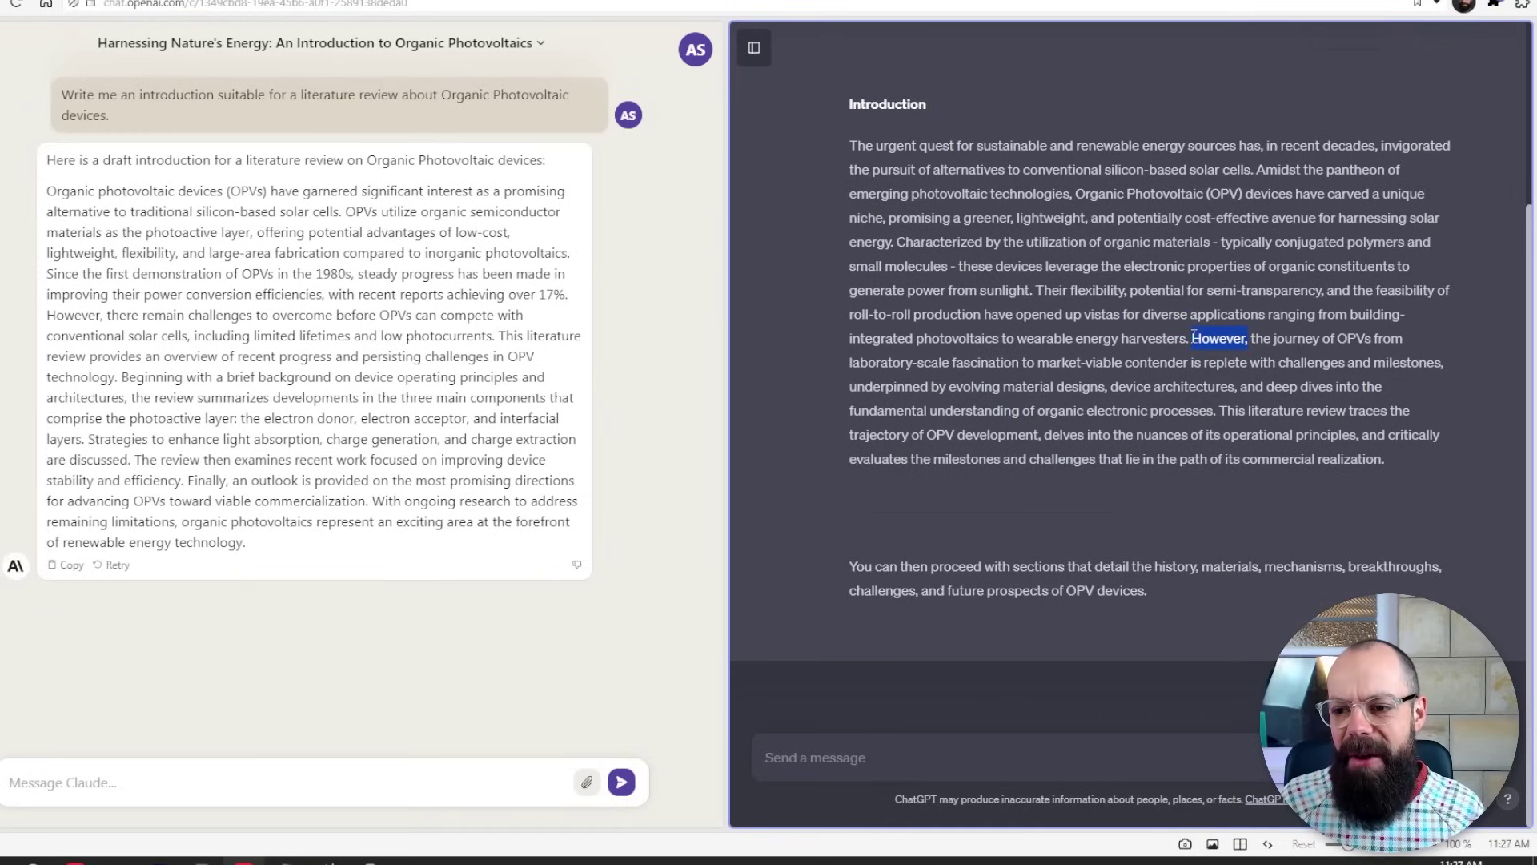
{"action": "left_click_drag", "start_coordinate": [97, 316], "coordinate": [55, 316]}
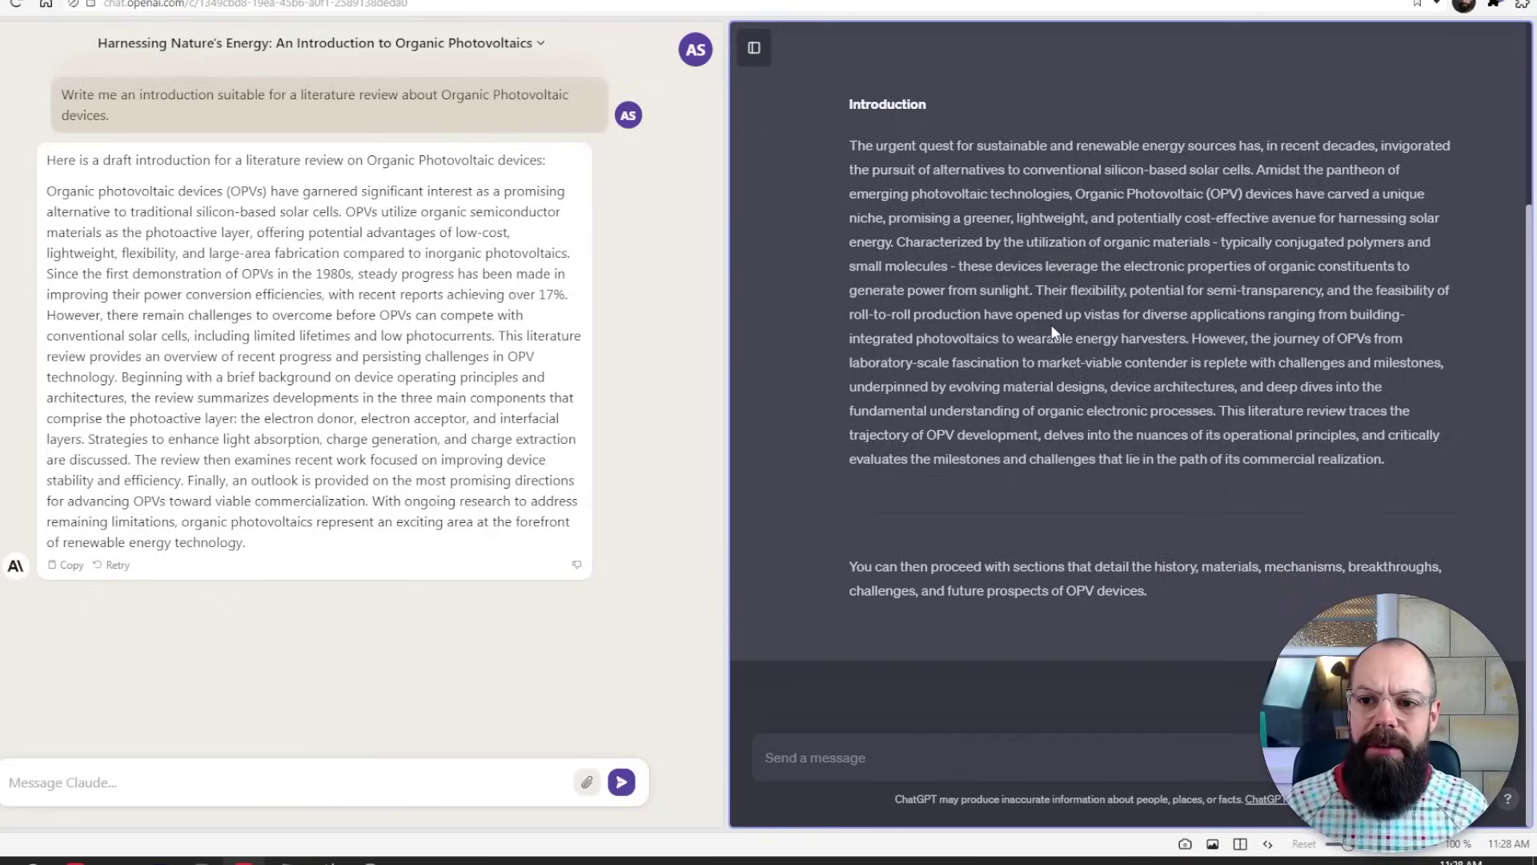
{"action": "scroll", "coordinate": [1054, 322], "scroll_direction": "up", "scroll_amount": 3}
{"action": "scroll", "coordinate": [1078, 418], "scroll_direction": "down", "scroll_amount": 3}
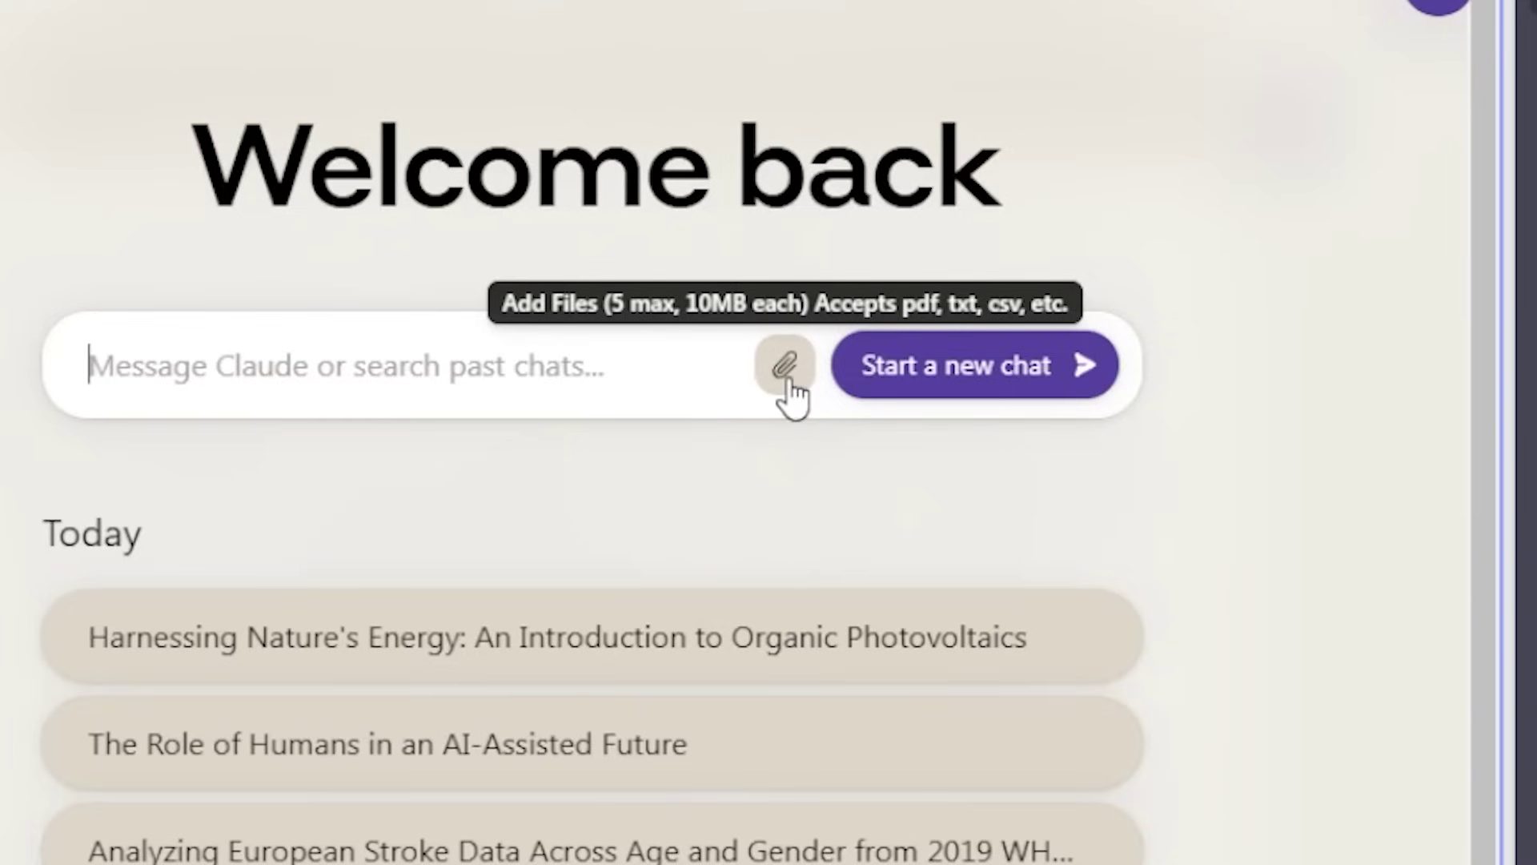
Upload the 'Pathway to high throughput…' indium-free transparent electrodes PDF to a new Claude chat.
{"action": "left_click", "coordinate": [785, 378]}
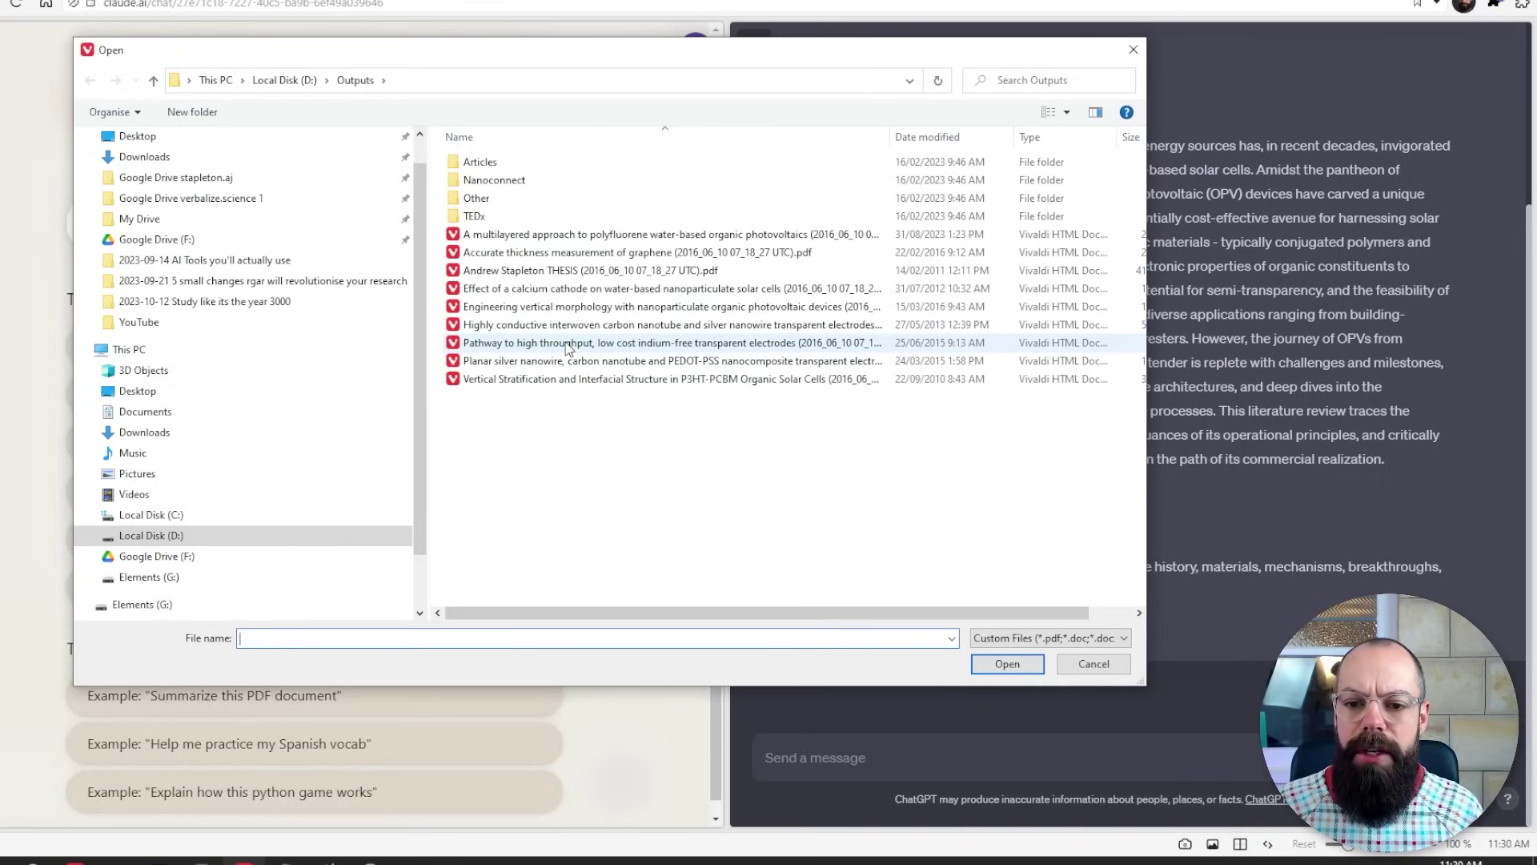
{"action": "left_click", "coordinate": [568, 344]}
{"action": "left_click", "coordinate": [1007, 663]}
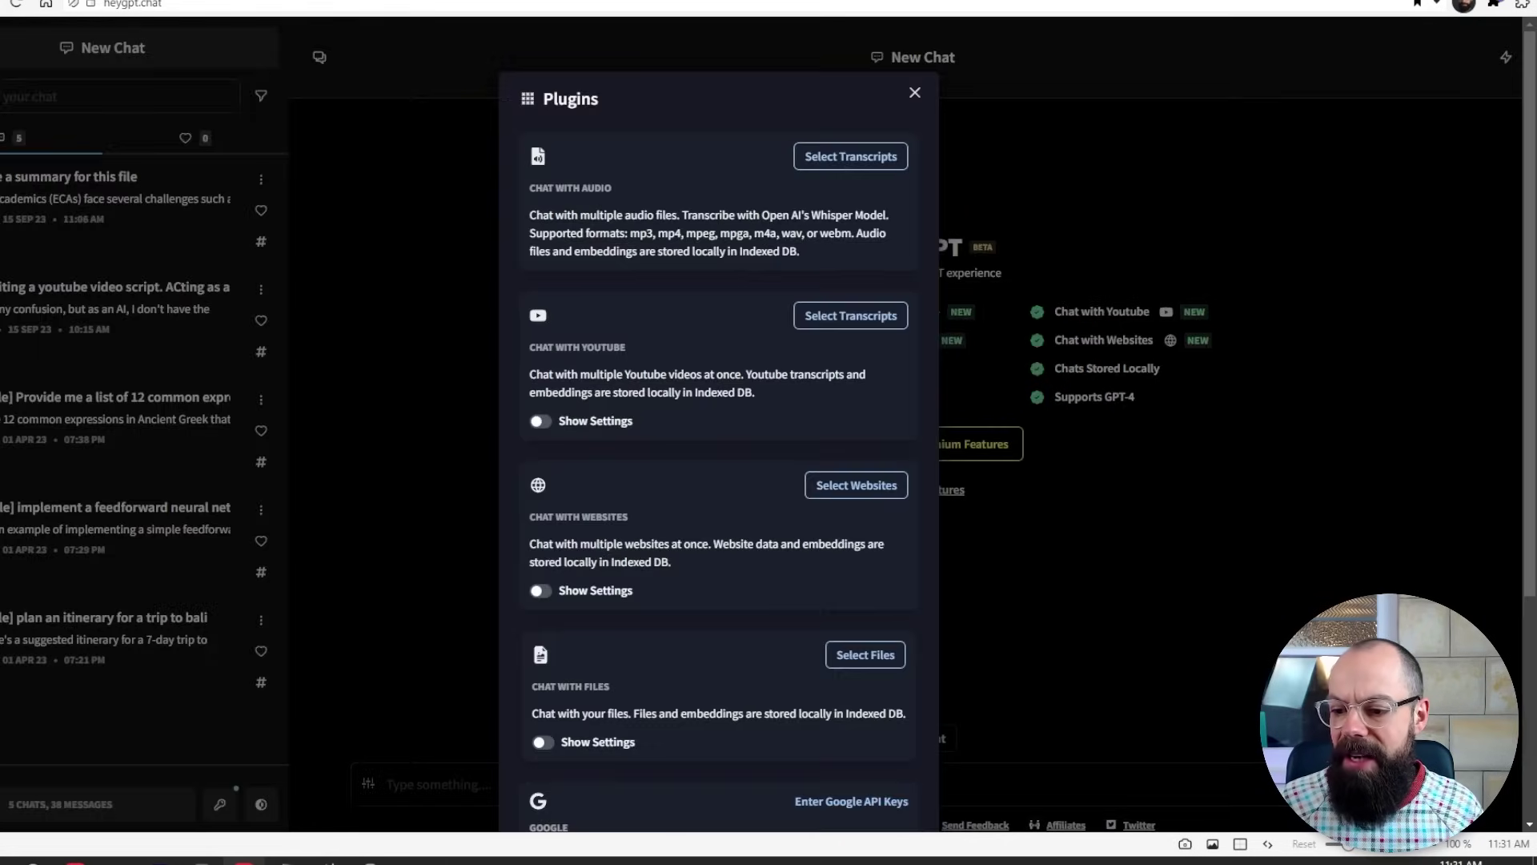
Apply the PDF to HeyGPT's Chat With Files plugin.
{"action": "scroll", "coordinate": [686, 232], "scroll_direction": "down", "scroll_amount": 4}
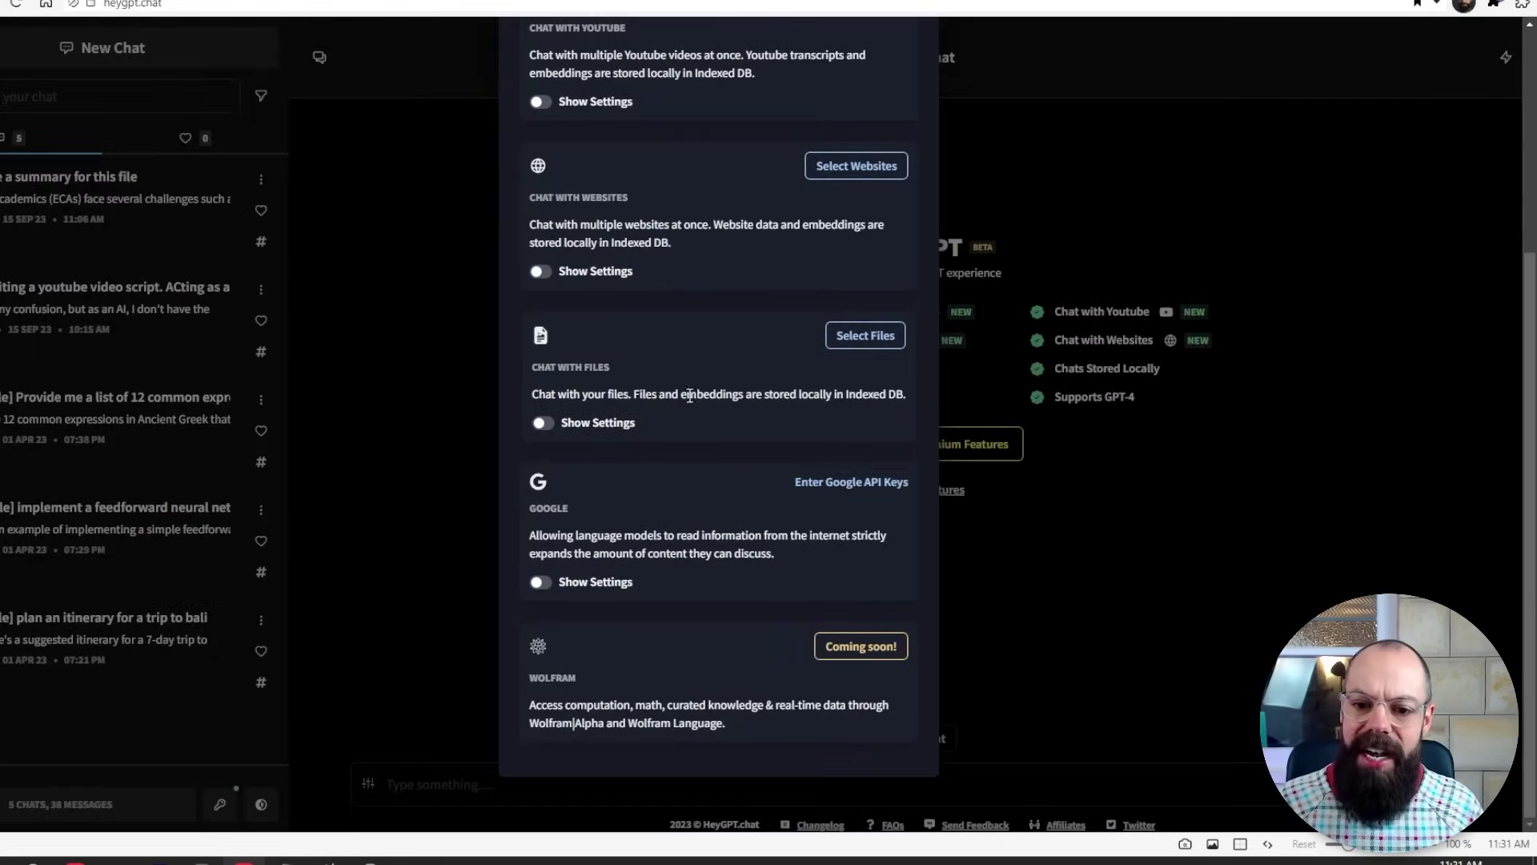
{"action": "left_click", "coordinate": [859, 338]}
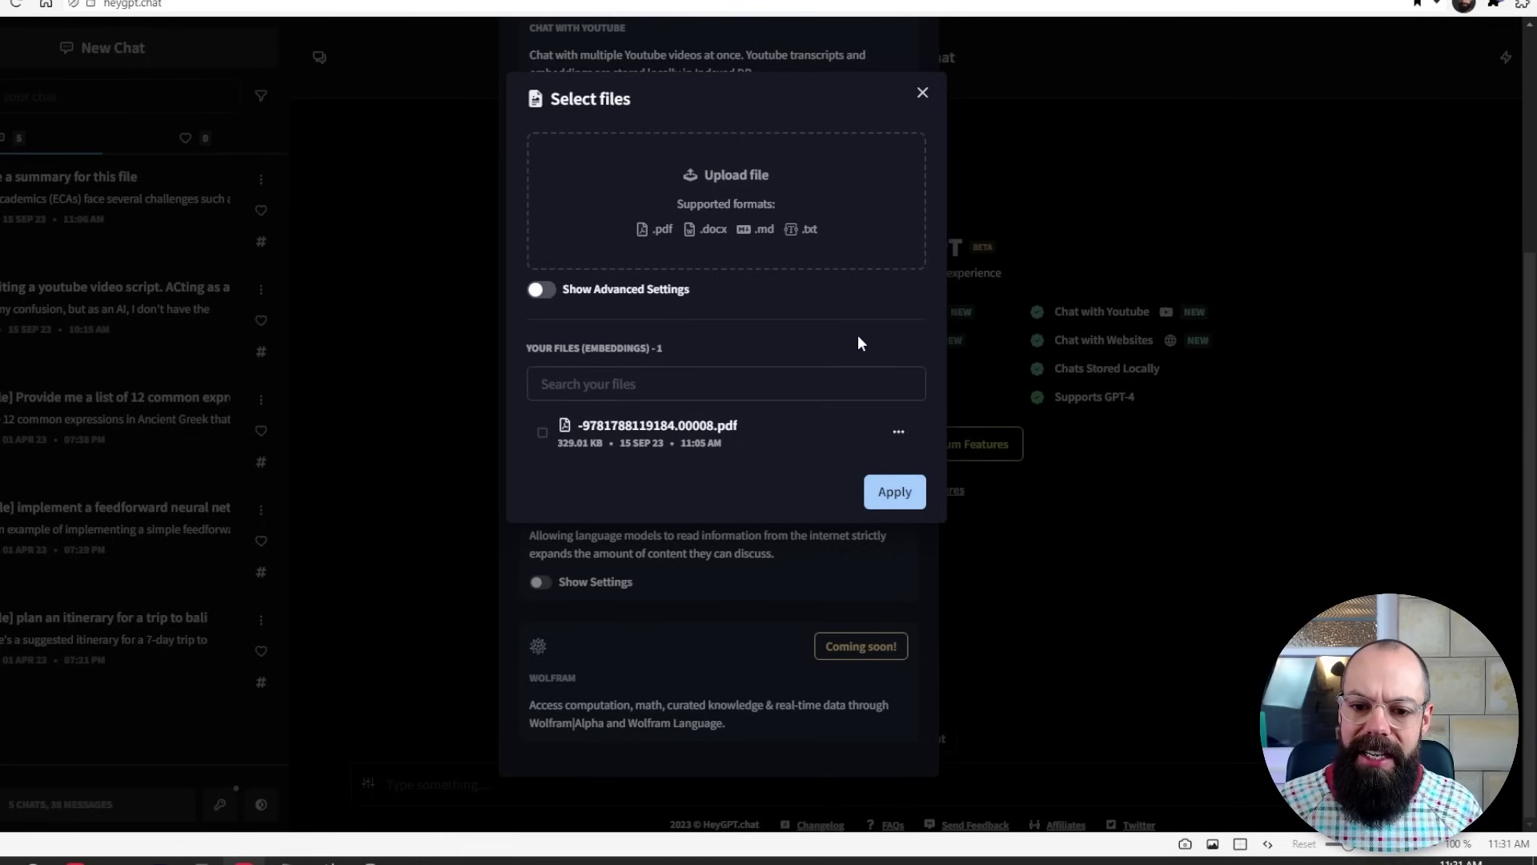
{"action": "left_click", "coordinate": [883, 490]}
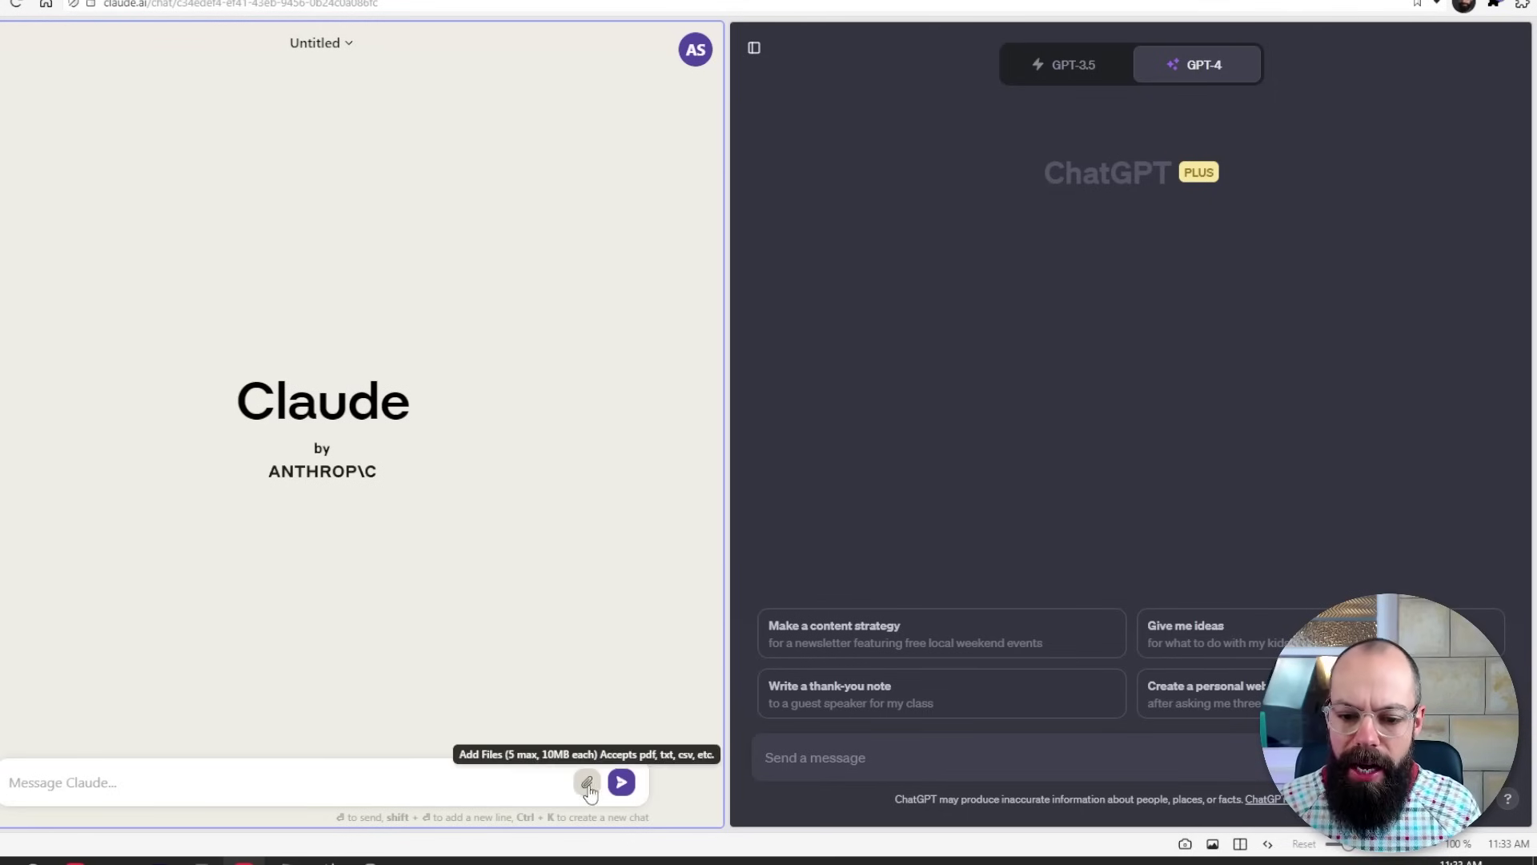
Attach data.csv from the Desktop folder to Claude's new message.
{"action": "left_click", "coordinate": [588, 783]}
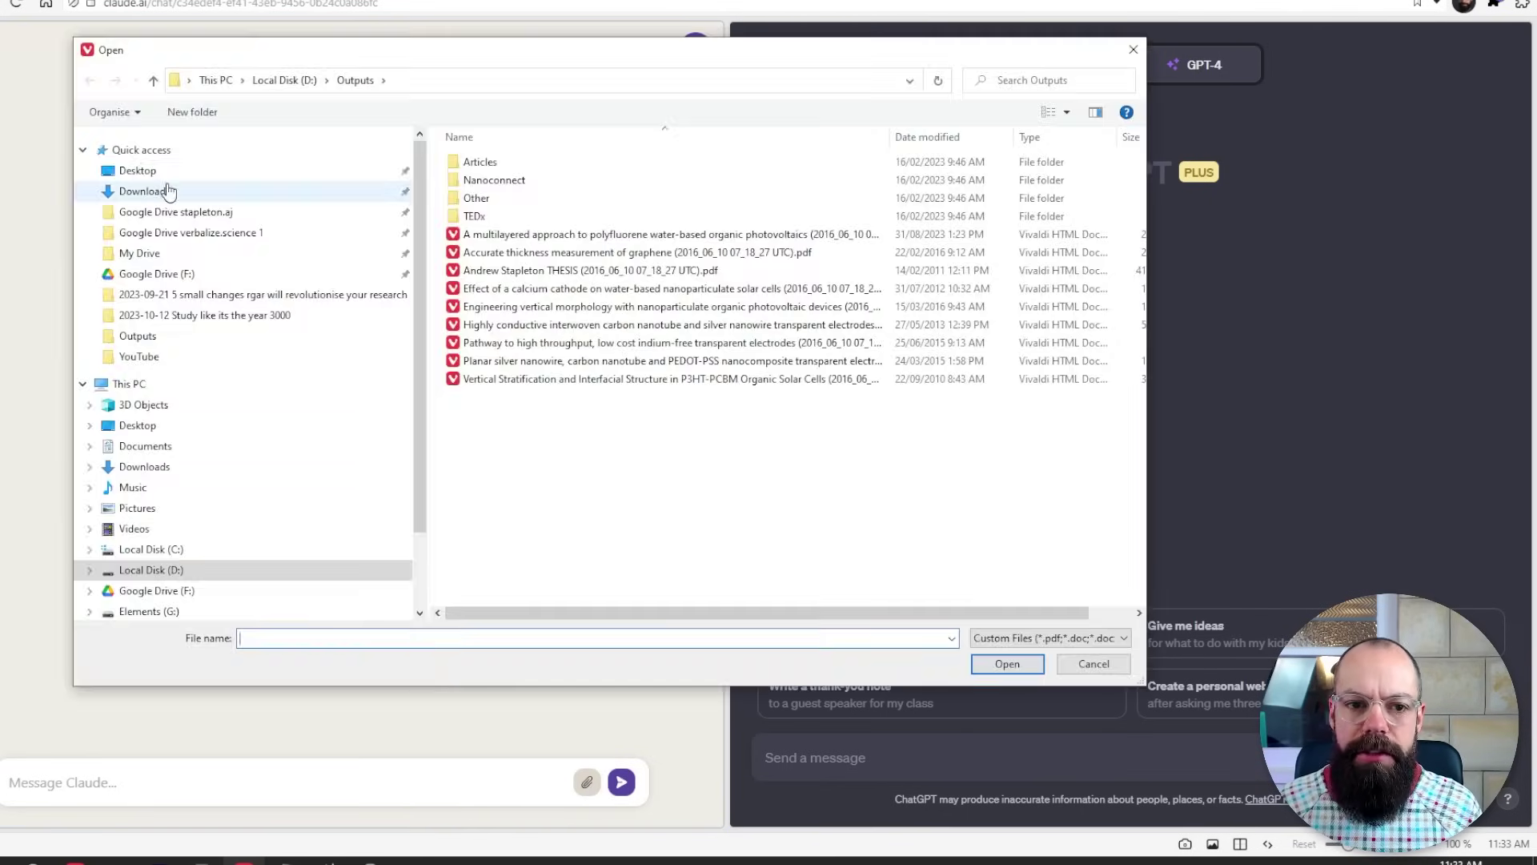
{"action": "left_click", "coordinate": [168, 190]}
{"action": "left_click", "coordinate": [152, 170]}
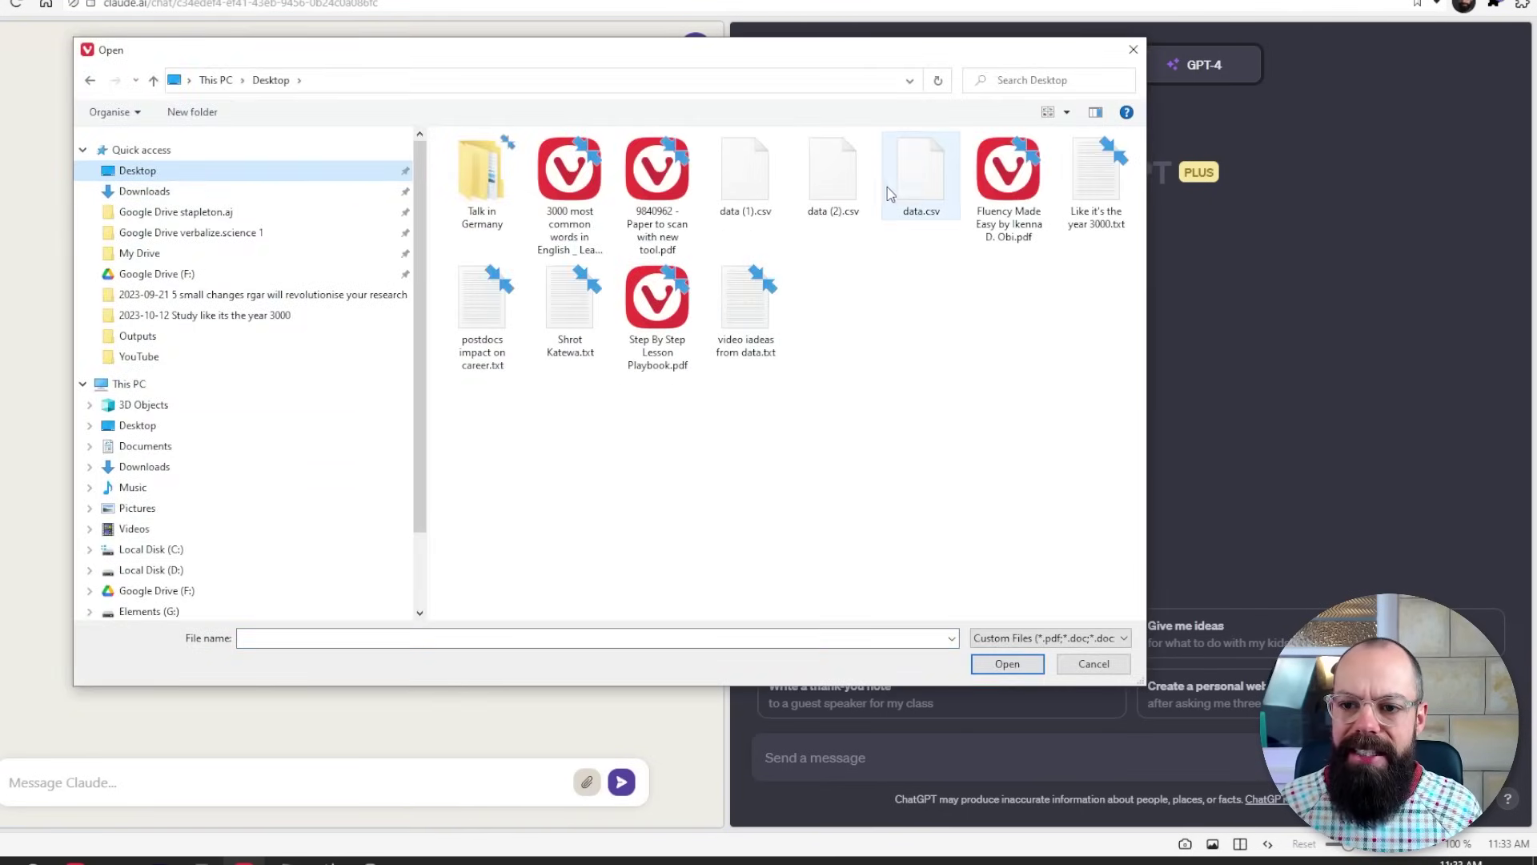
{"action": "left_click", "coordinate": [1007, 664]}
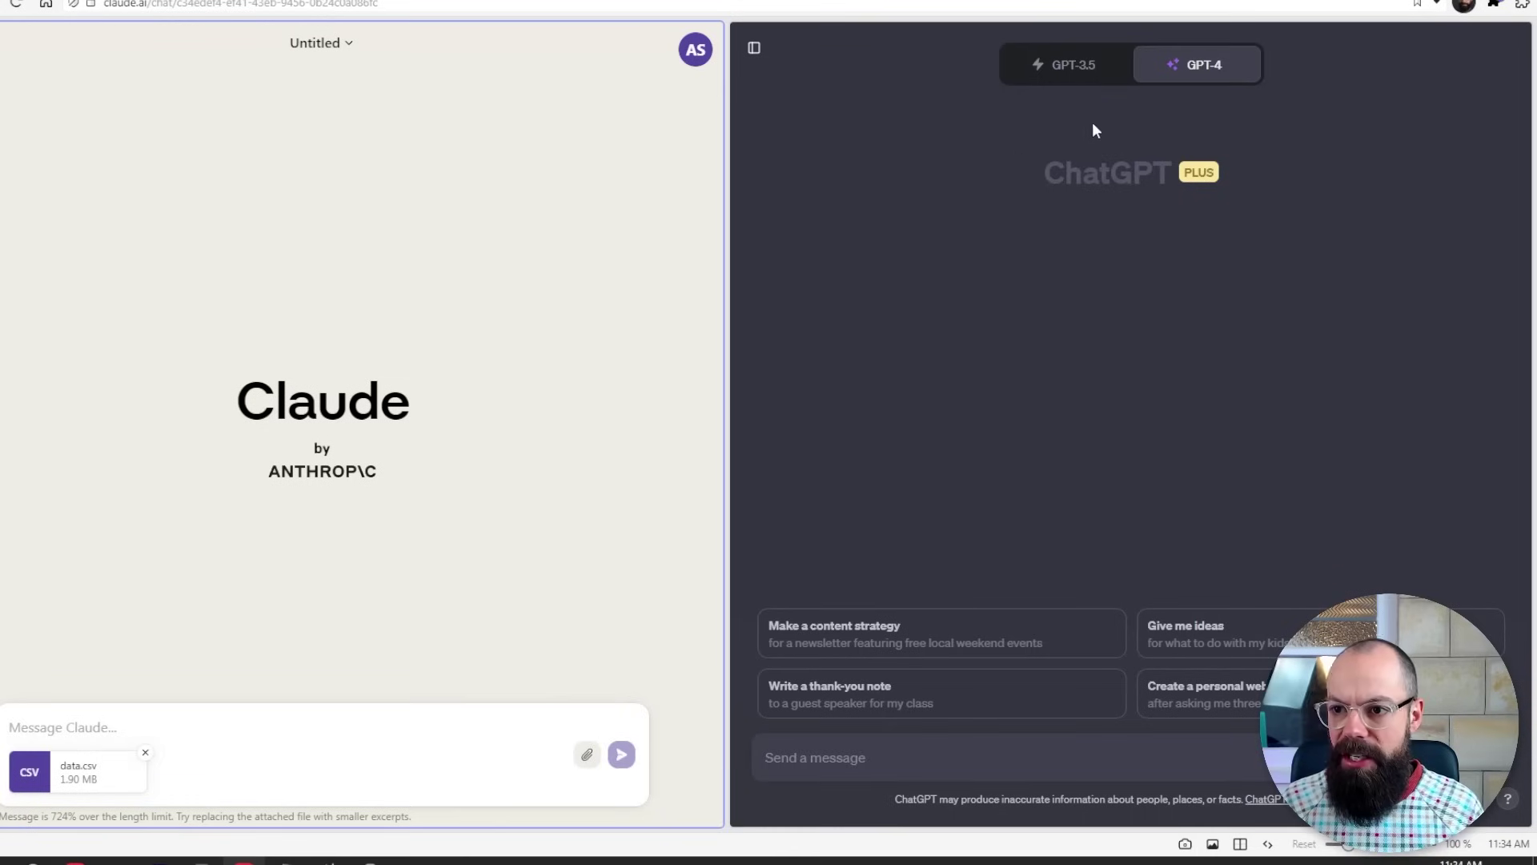
Switch ChatGPT to Advanced Data Analysis and send data.csv with the trends-report request.
{"action": "mouse_move", "coordinate": [1185, 78]}
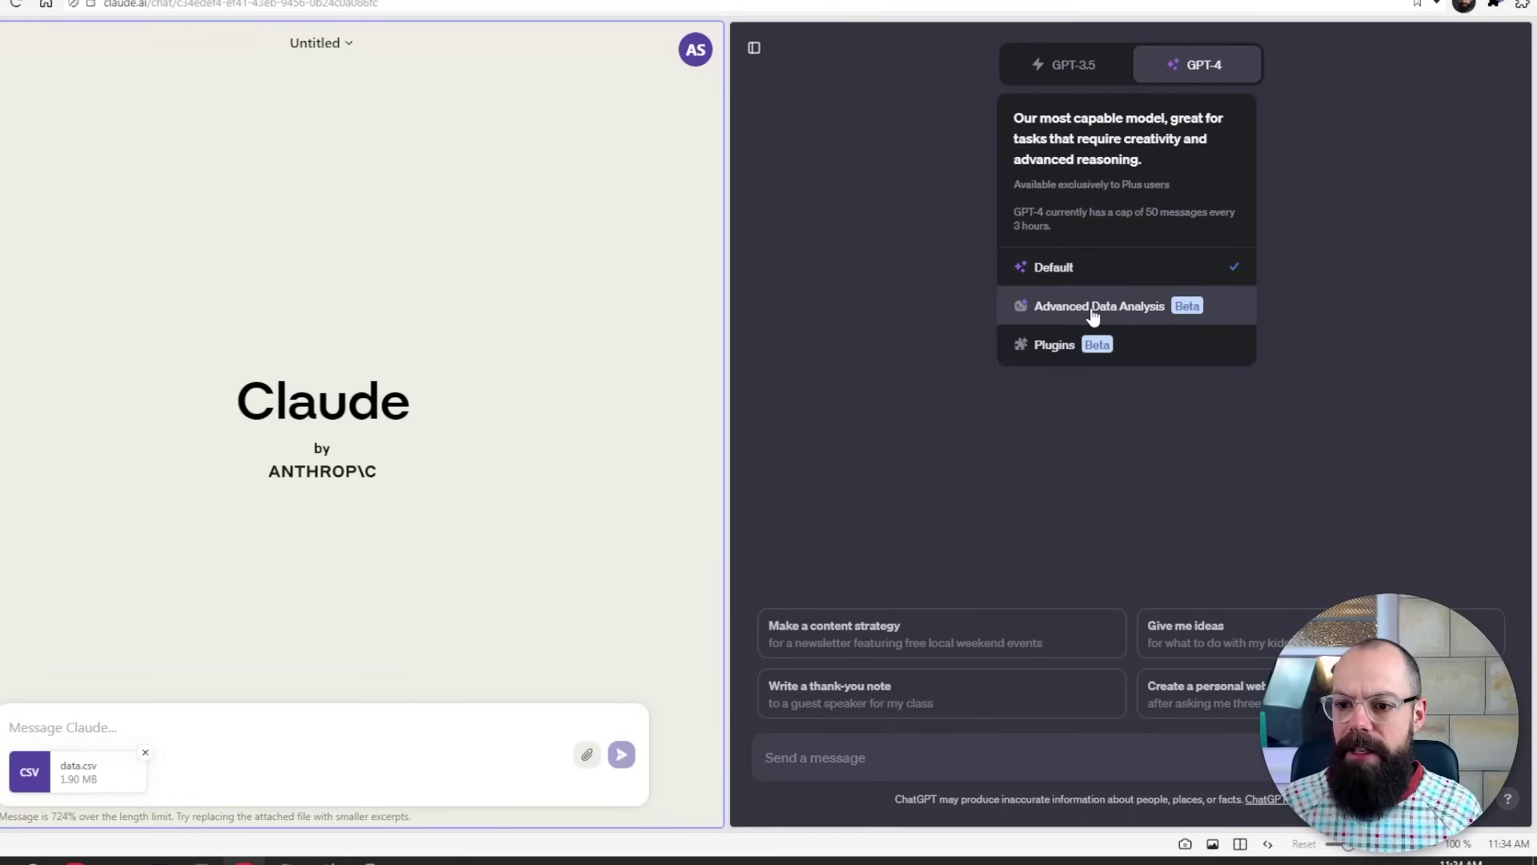
{"action": "left_click", "coordinate": [1094, 312]}
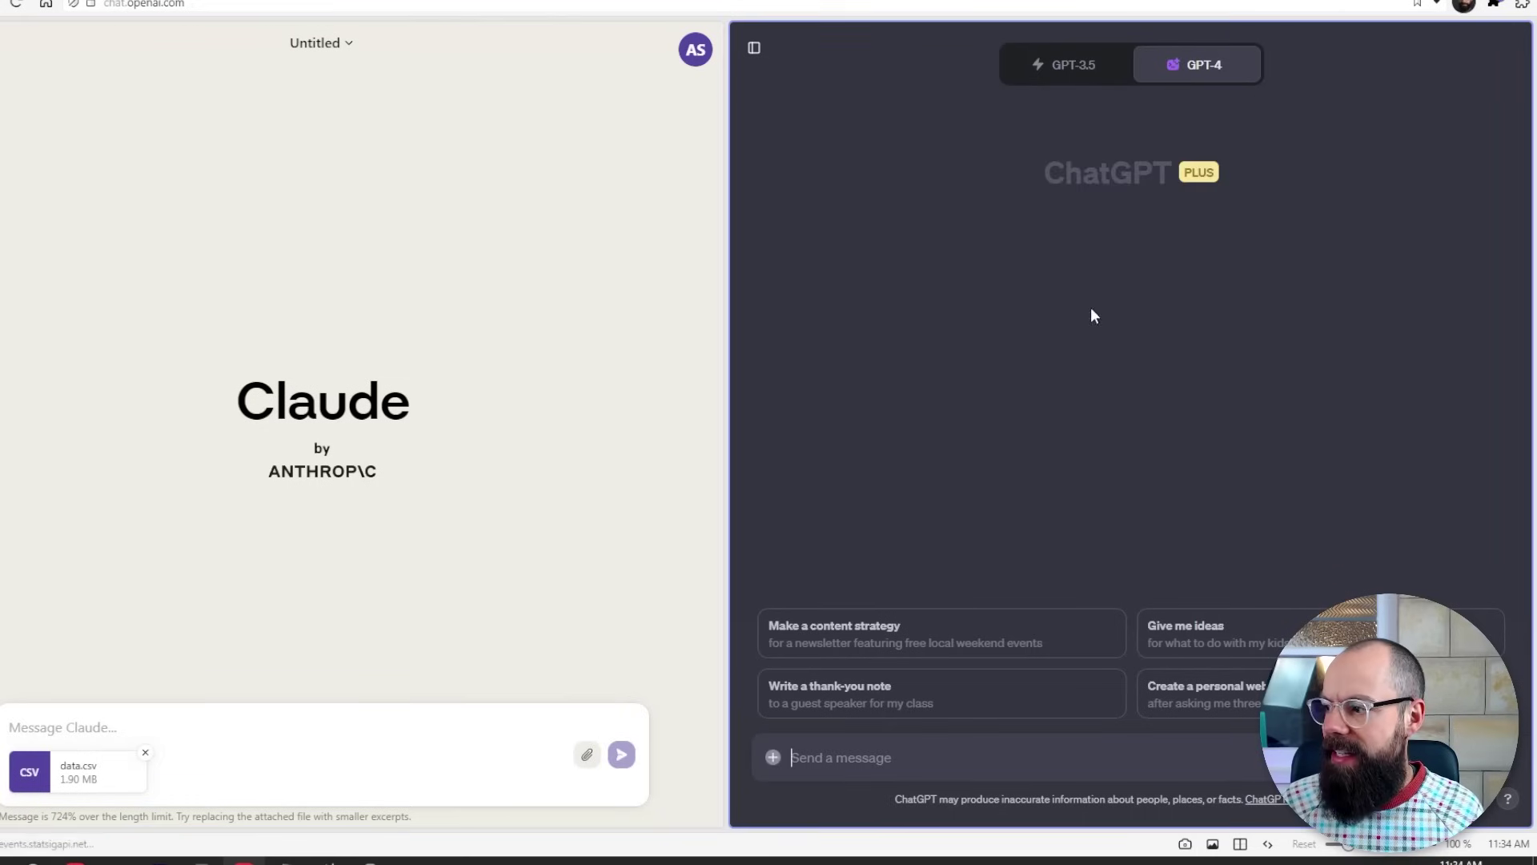
{"action": "left_click", "coordinate": [775, 759]}
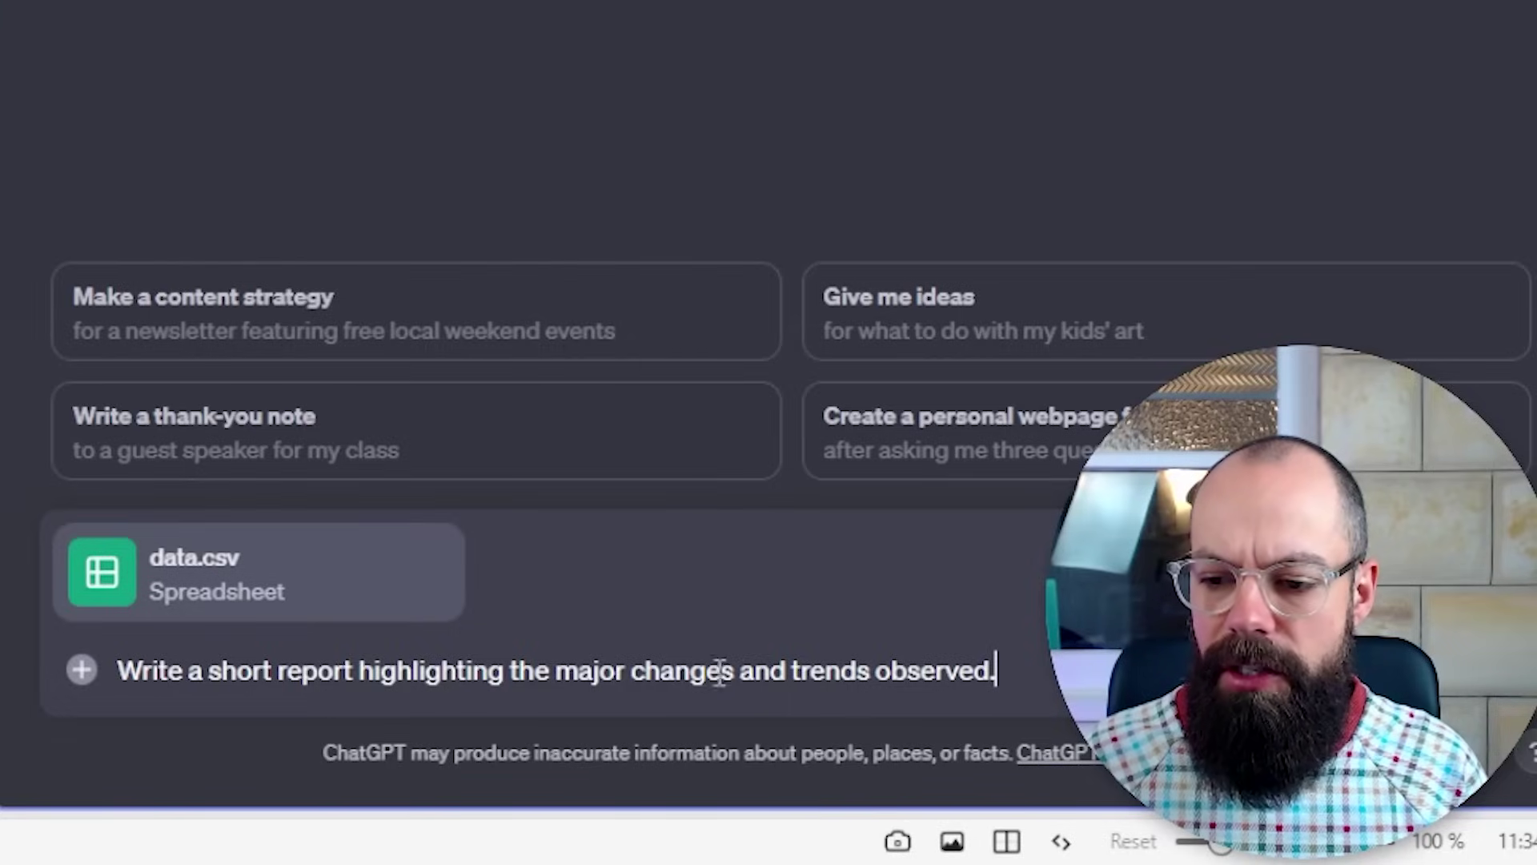
{"action": "key", "text": "Return"}
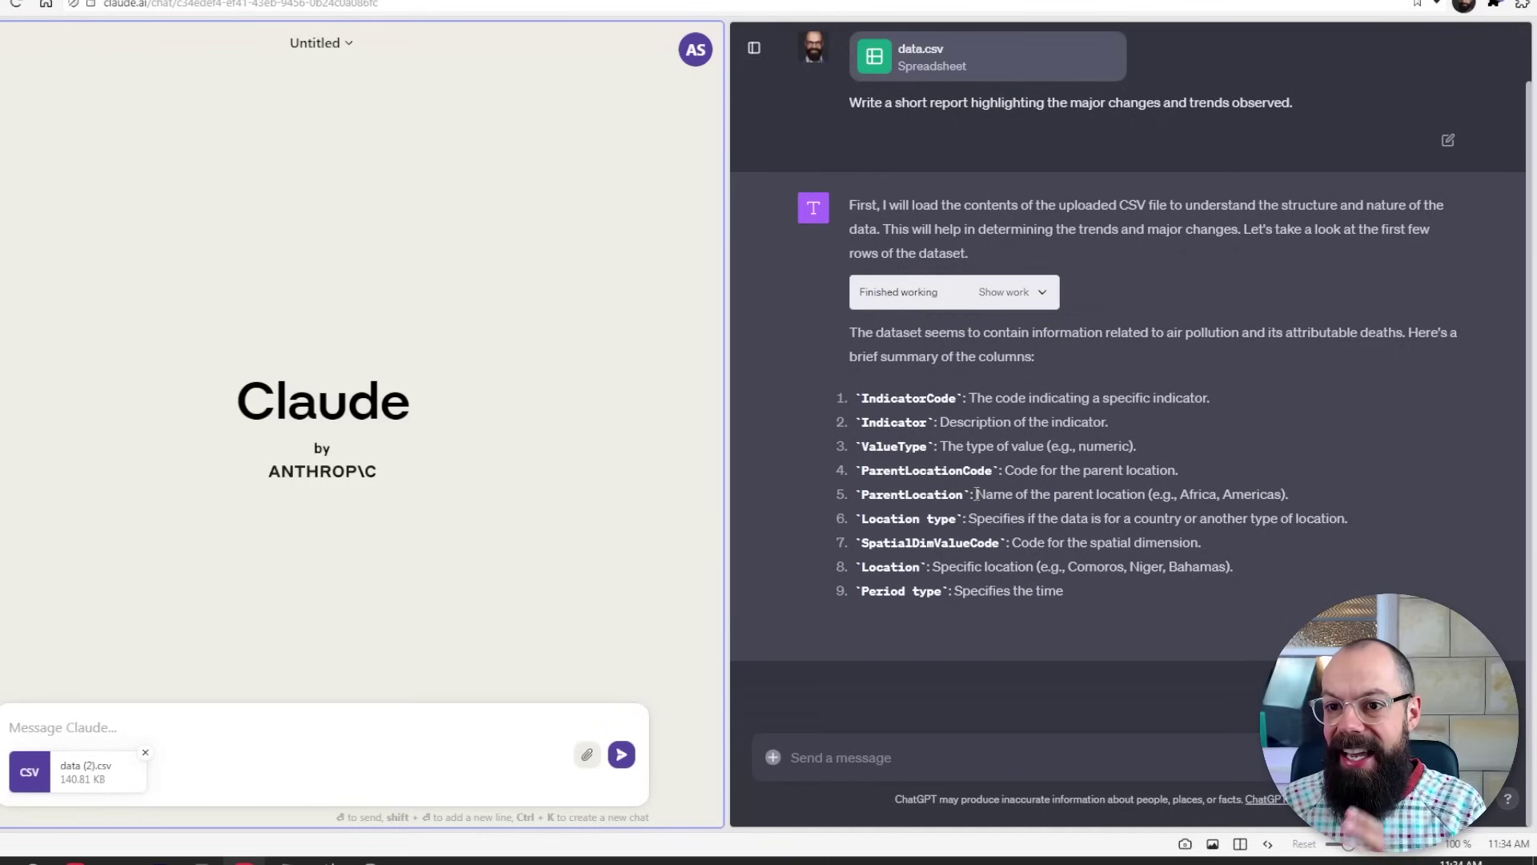
Scroll the ChatGPT pane to follow its streaming analysis of the air-pollution CSV.
{"action": "scroll", "coordinate": [1127, 463], "scroll_direction": "up", "scroll_amount": 1}
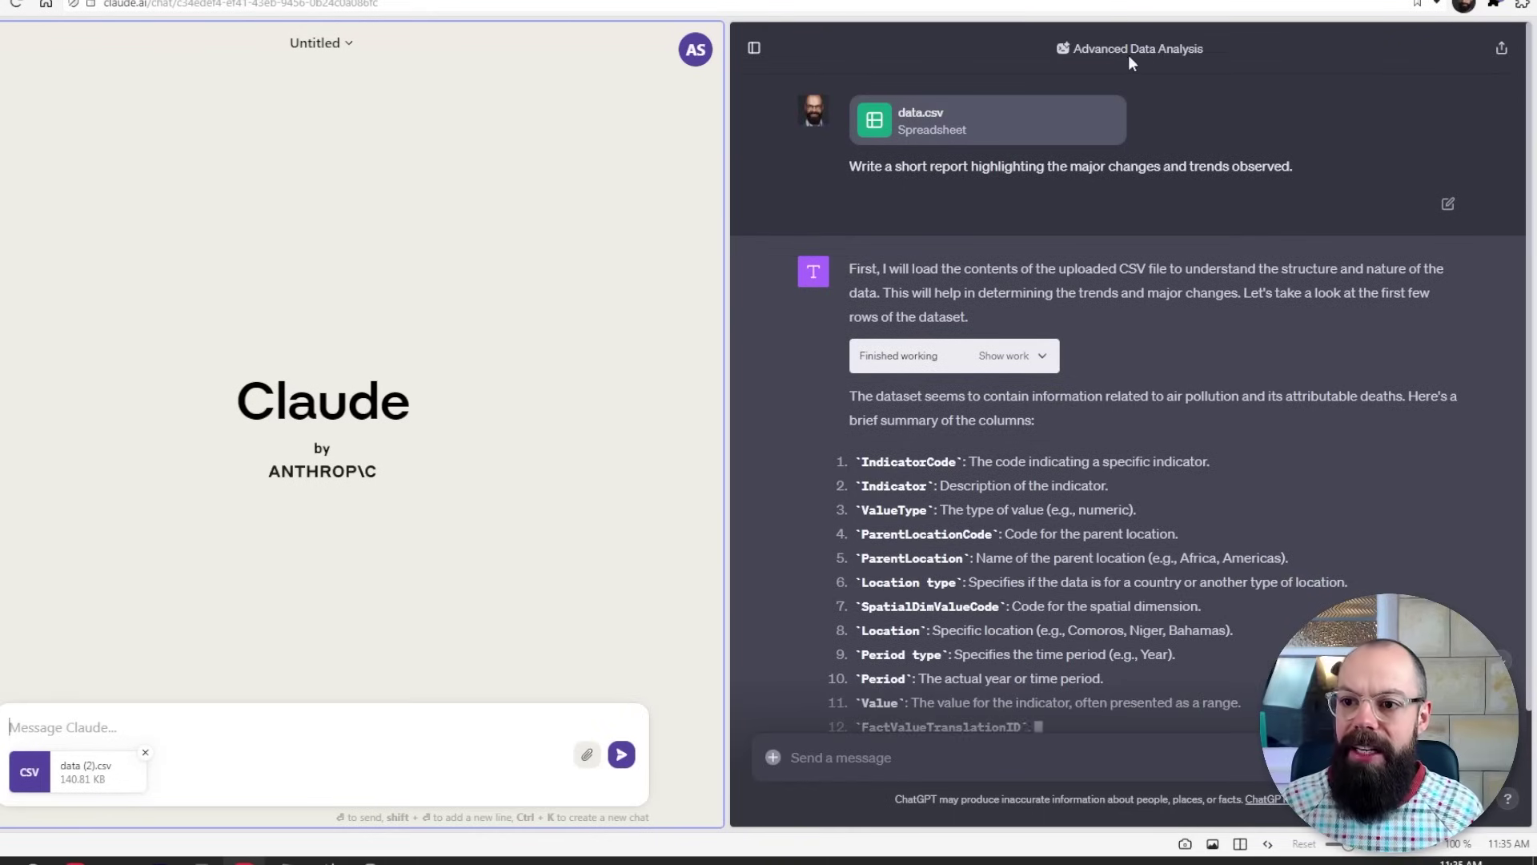
{"action": "scroll", "coordinate": [1099, 454], "scroll_direction": "down", "scroll_amount": 3}
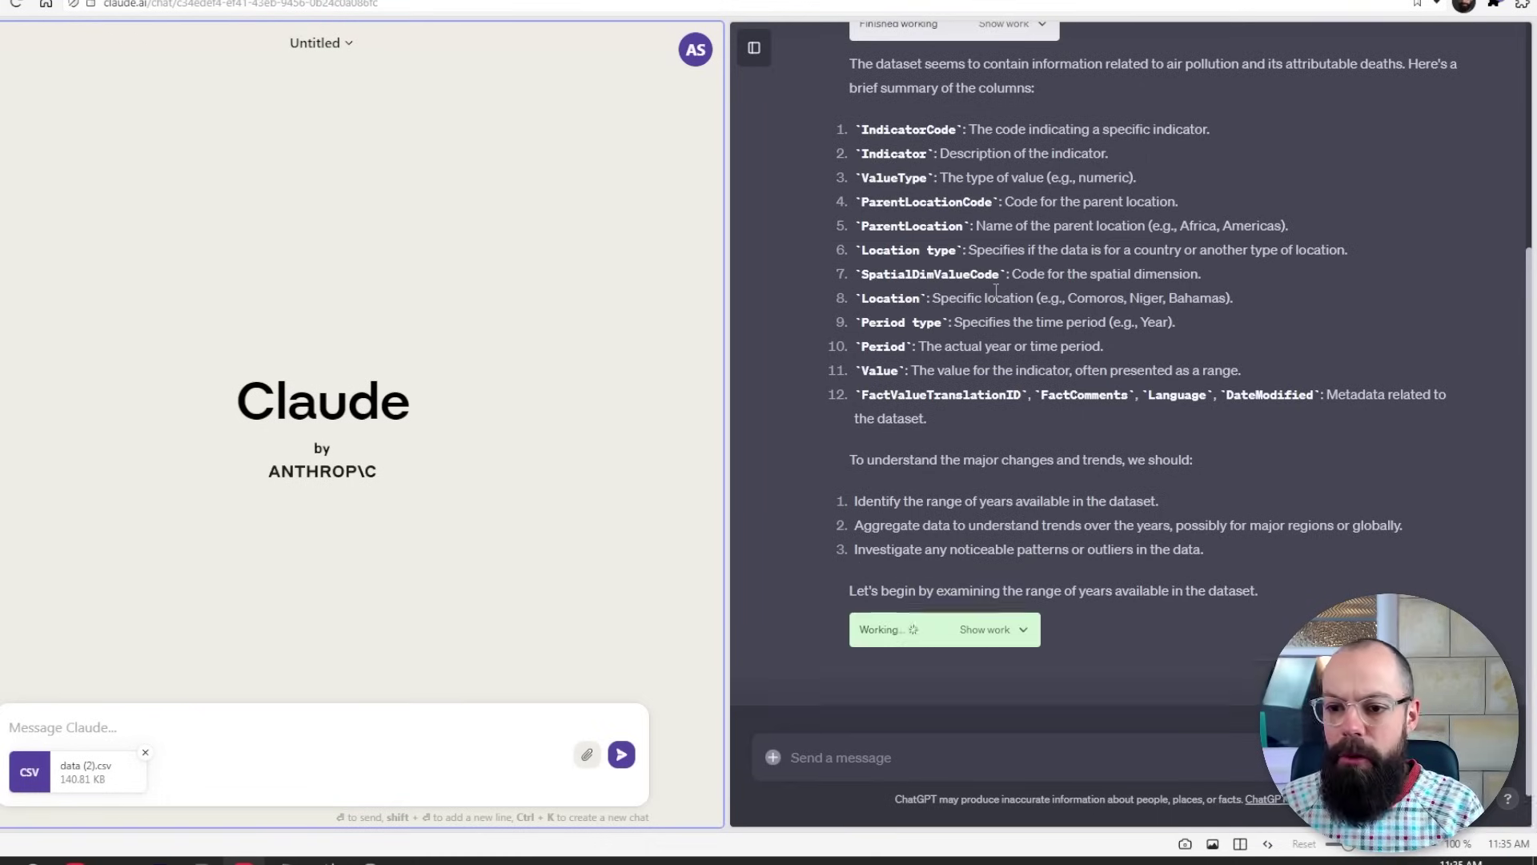
{"action": "scroll", "coordinate": [996, 290], "scroll_direction": "down", "scroll_amount": 1}
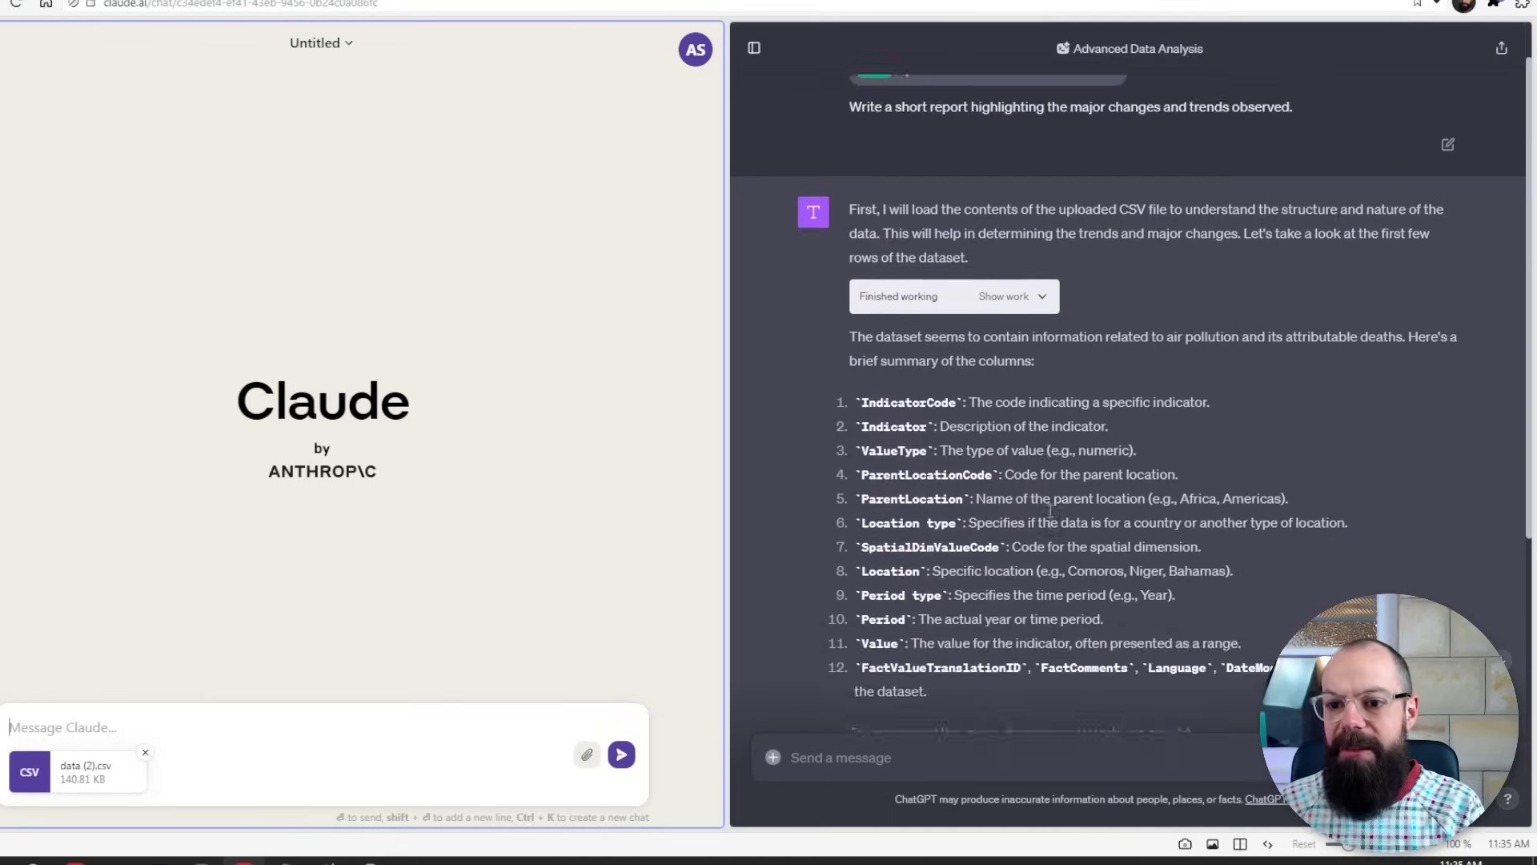
{"action": "scroll", "coordinate": [1056, 464], "scroll_direction": "down", "scroll_amount": 4}
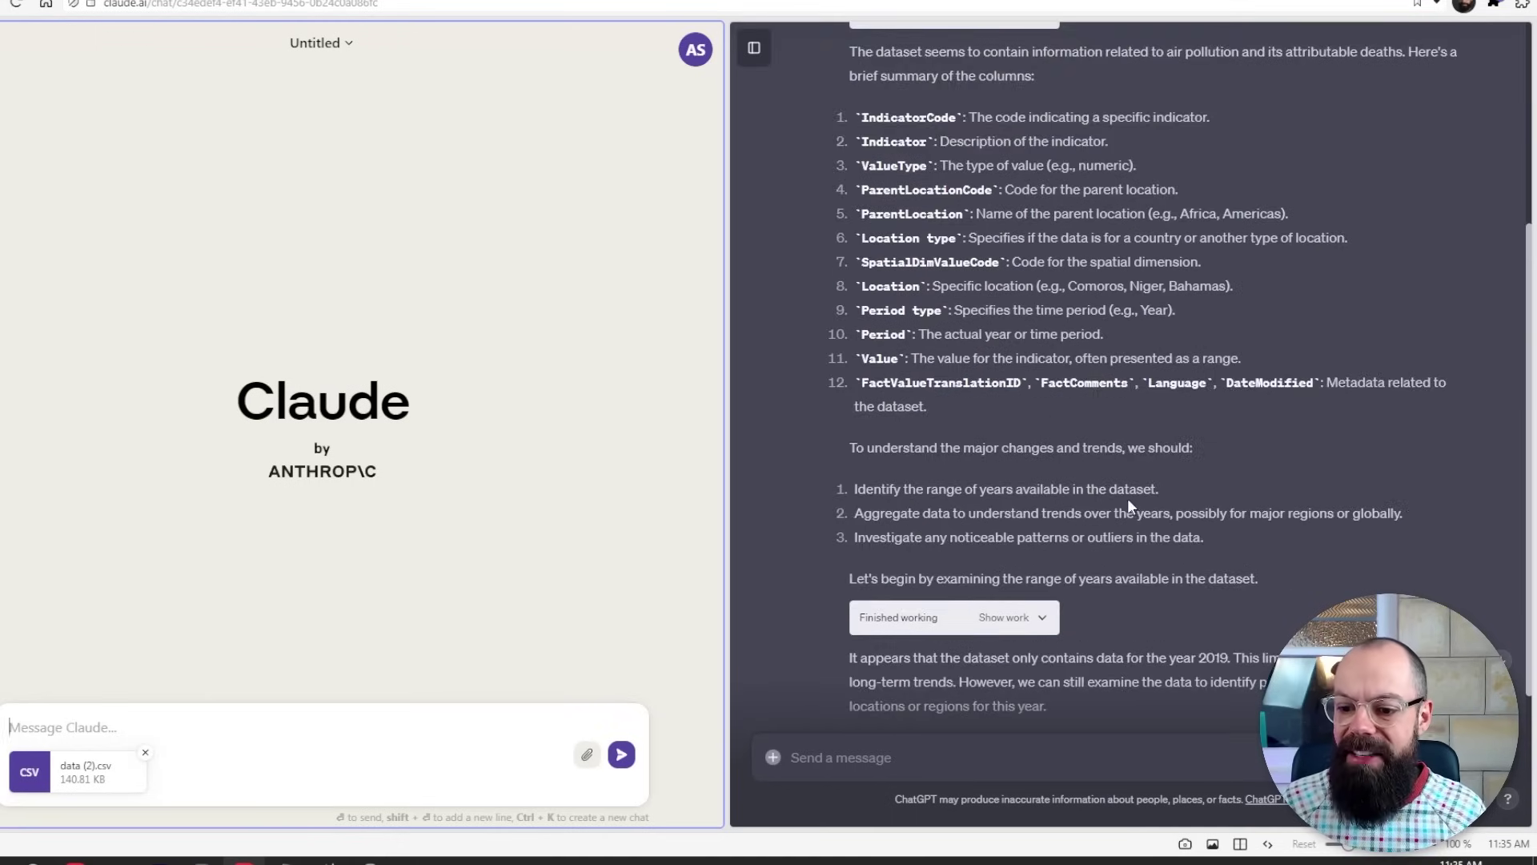
{"action": "scroll", "coordinate": [1097, 513], "scroll_direction": "down", "scroll_amount": 3}
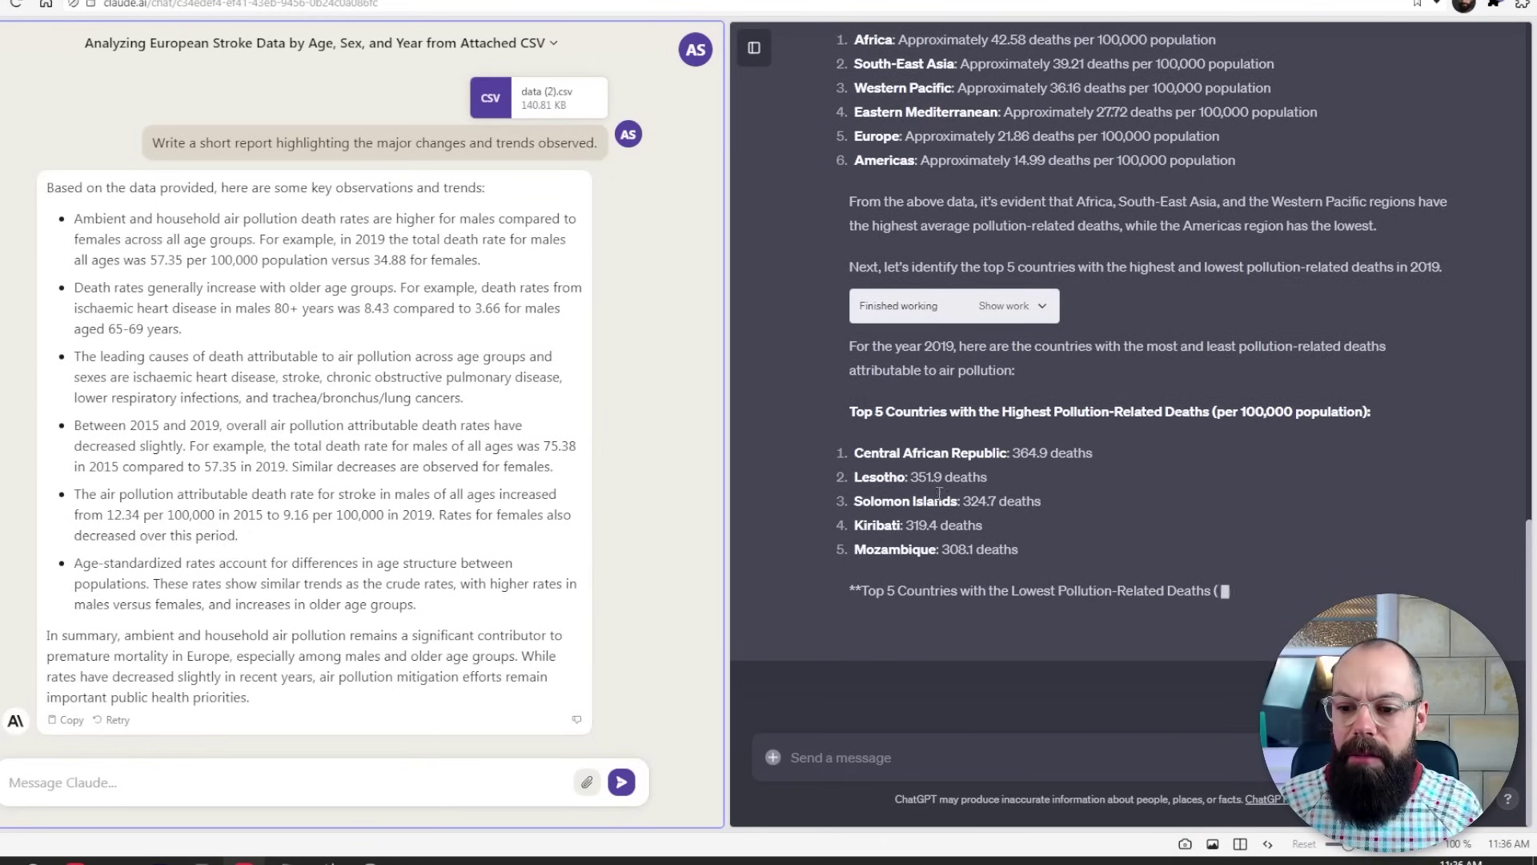
Scroll through ChatGPT's finished air-pollution CSV report.
{"action": "scroll", "coordinate": [939, 494], "scroll_direction": "up", "scroll_amount": 15}
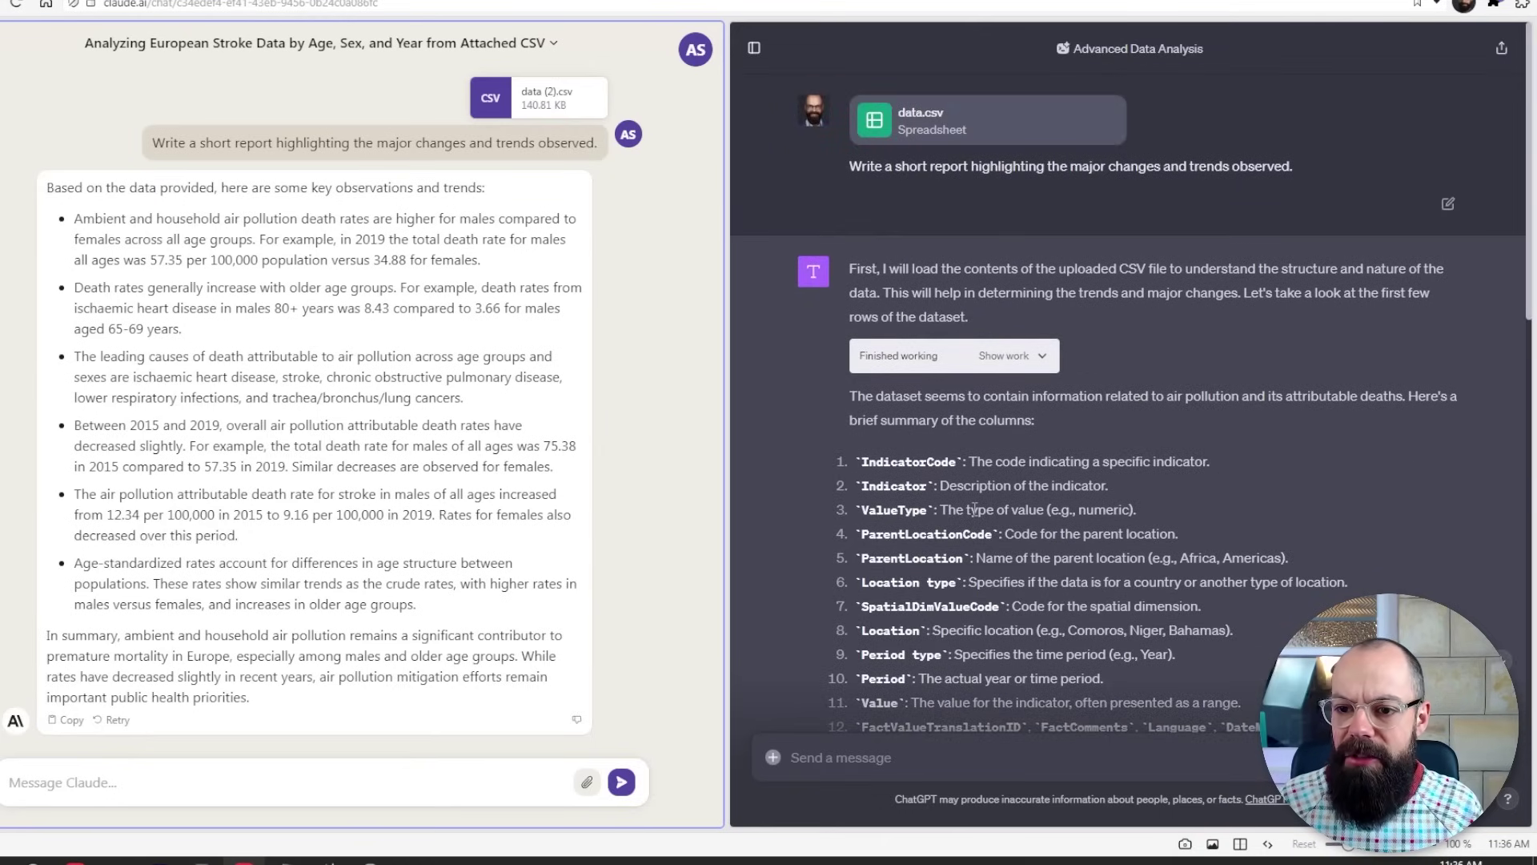
{"action": "scroll", "coordinate": [1031, 466], "scroll_direction": "down", "scroll_amount": 15}
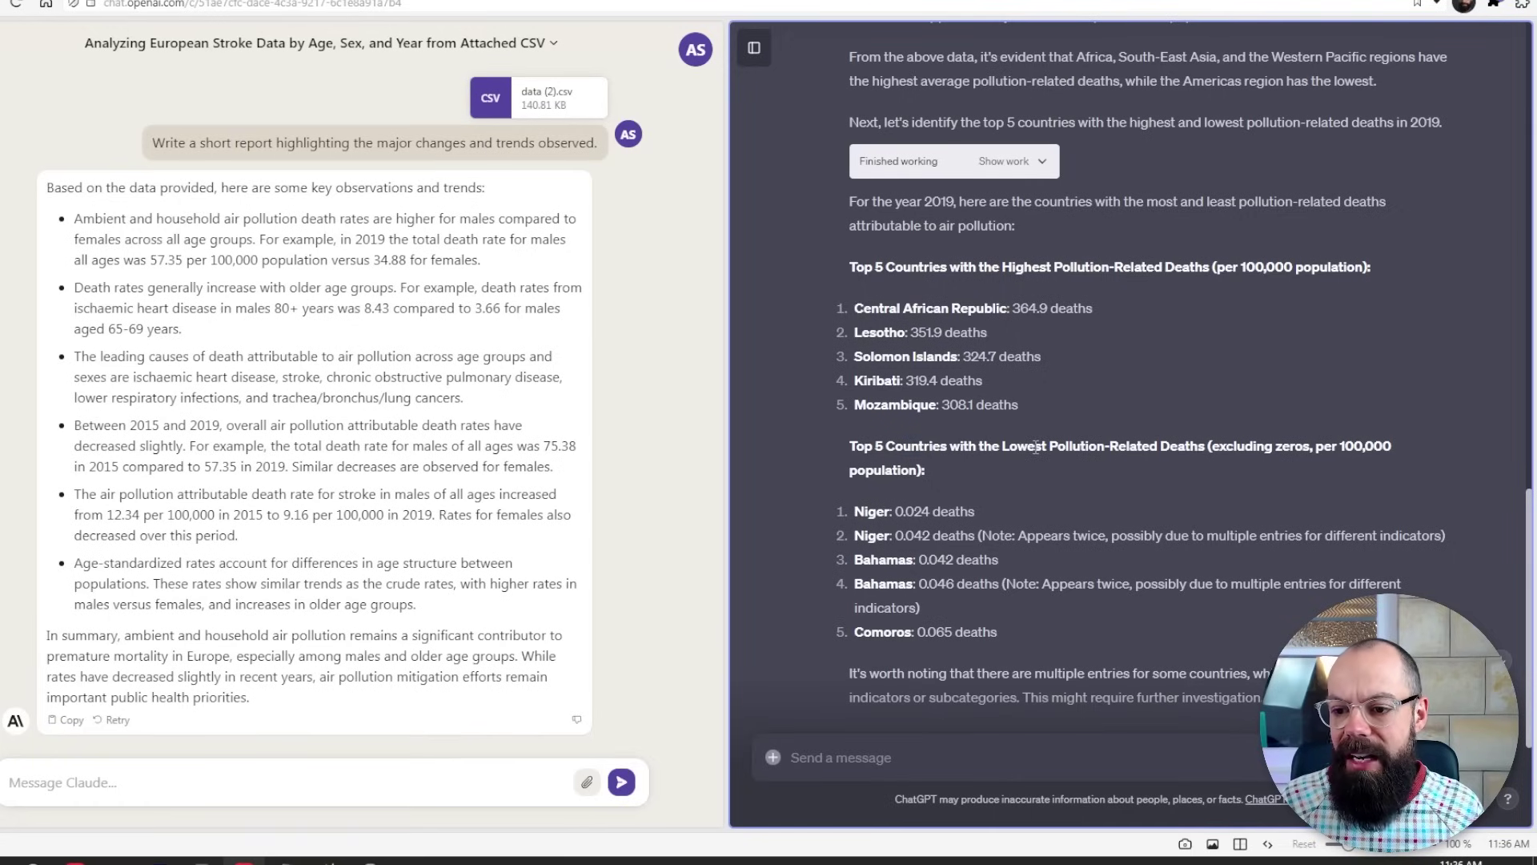
{"action": "scroll", "coordinate": [1105, 445], "scroll_direction": "down", "scroll_amount": 3}
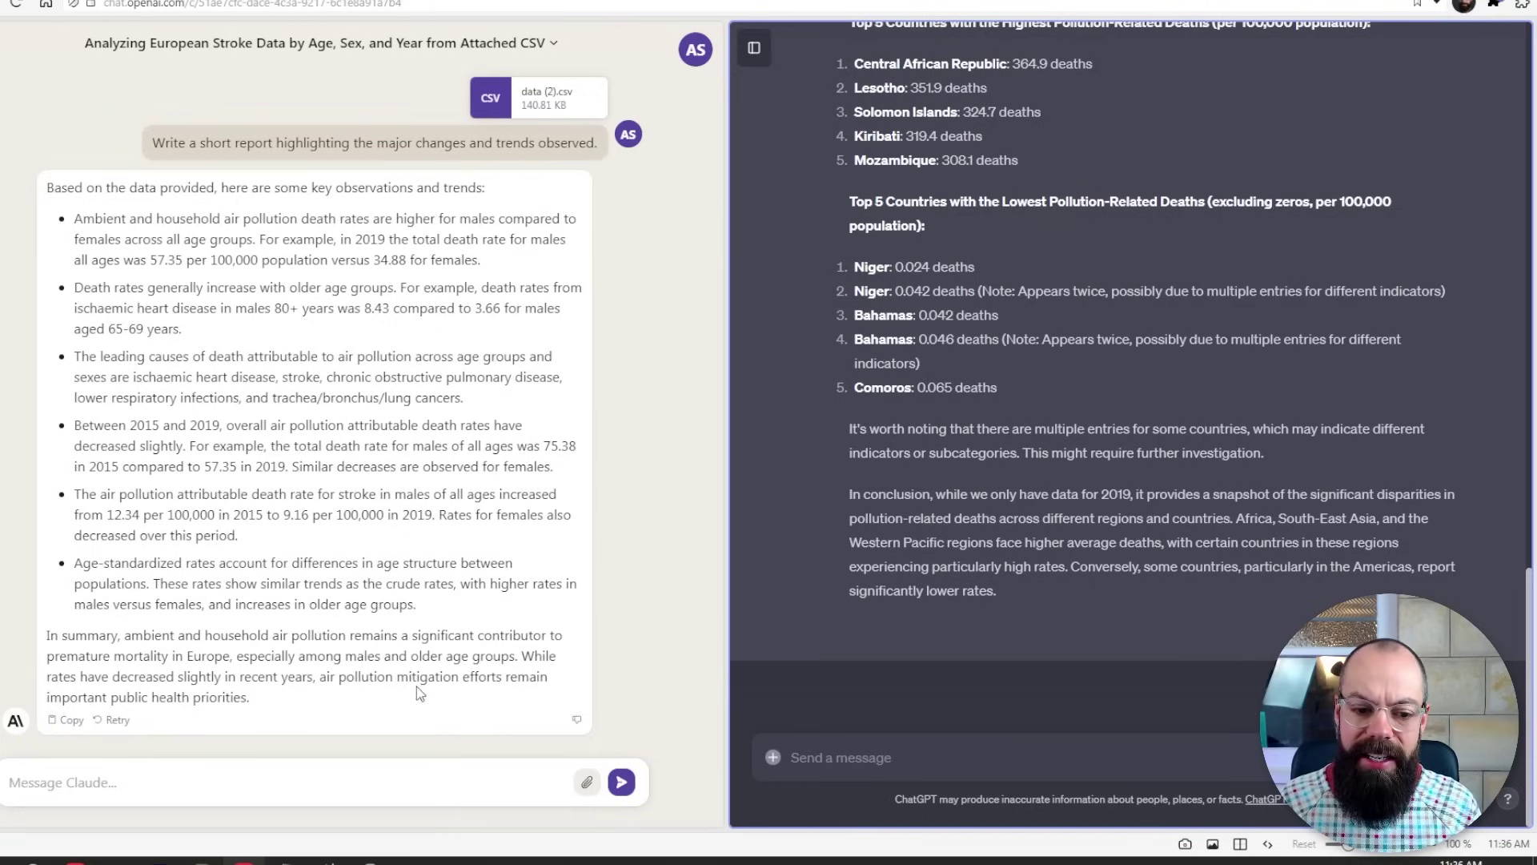
{"action": "scroll", "coordinate": [949, 445], "scroll_direction": "up", "scroll_amount": 15}
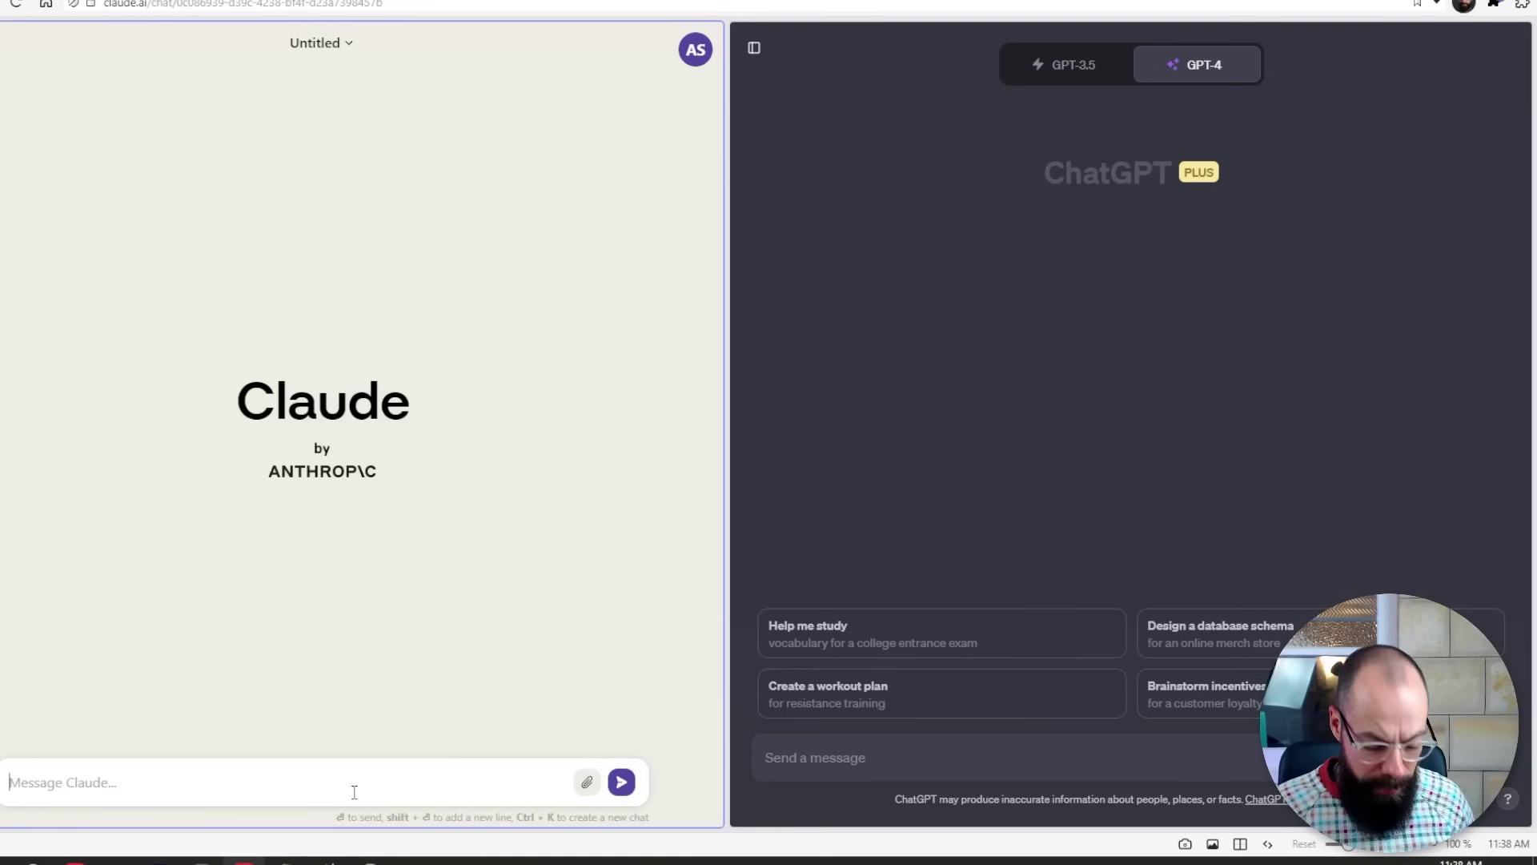
Send the smartphone-use and adolescent mental-health research-question prompt to both Claude and ChatGPT.
{"action": "type", "text": "- Given the rise in reported mental health issues among teenagers, propose three research questions that delve into the relationship between smartphone use and adolescent mental health."}
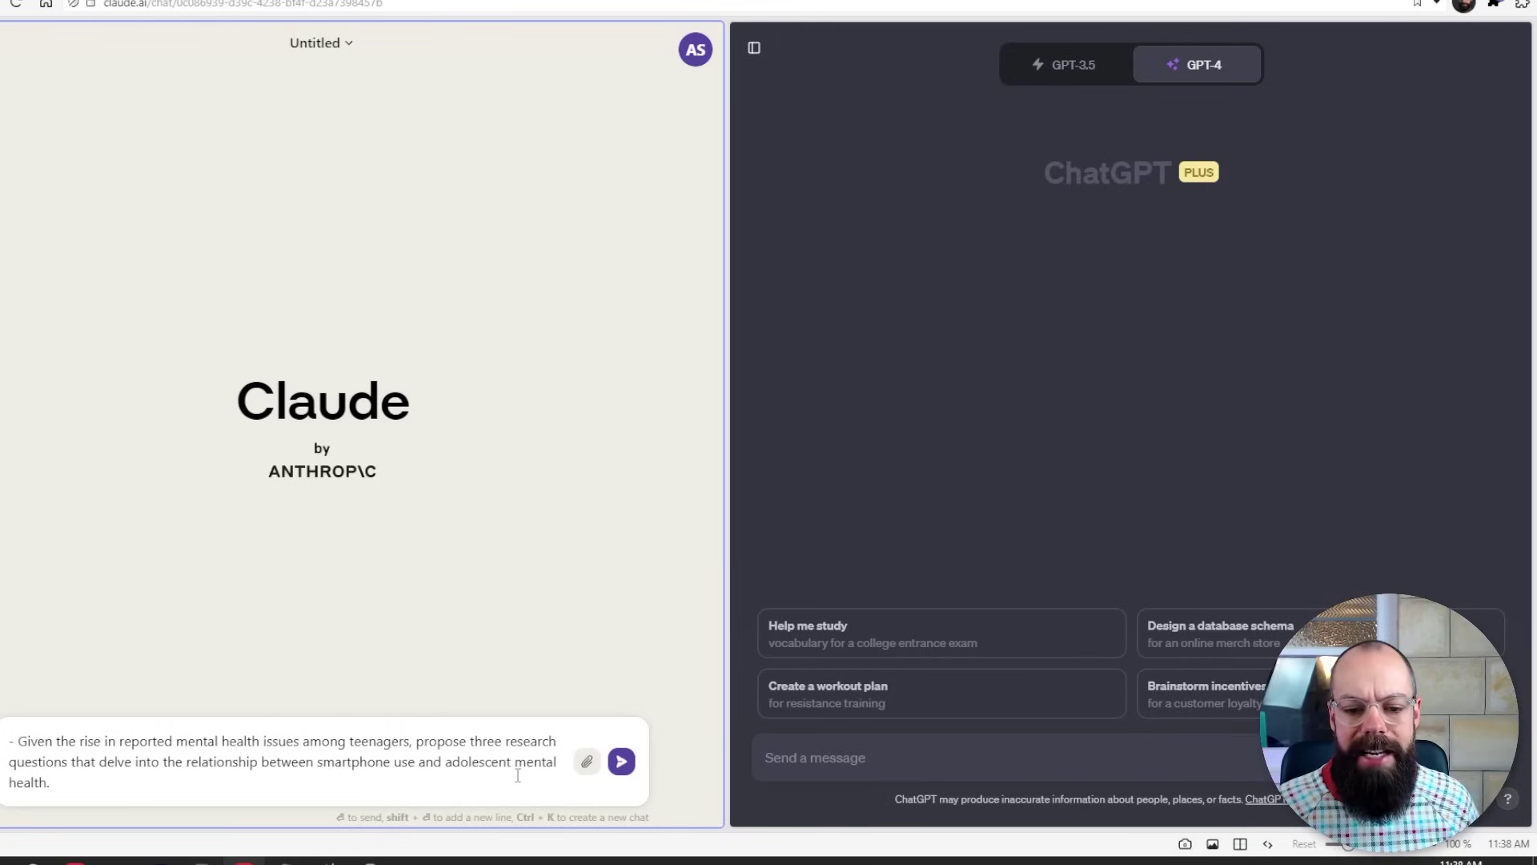
{"action": "left_click", "coordinate": [622, 762]}
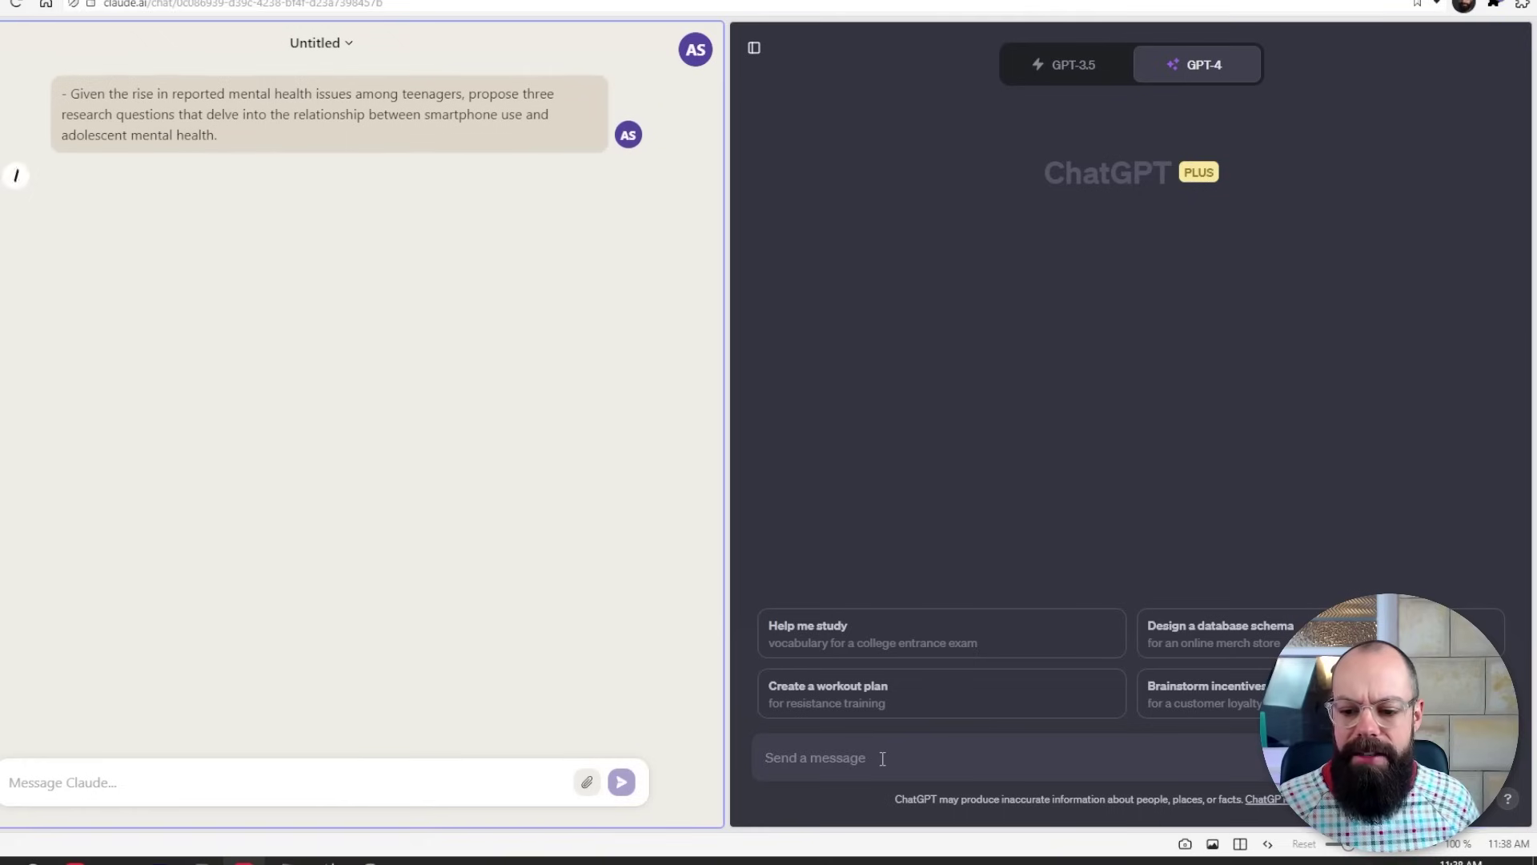
{"action": "left_click", "coordinate": [882, 759]}
{"action": "type", "text": "- Given the rise in reported mental health issues among teenagers, propose three research questions that delve into the relationship between smartphone use and adolescent mental health."}
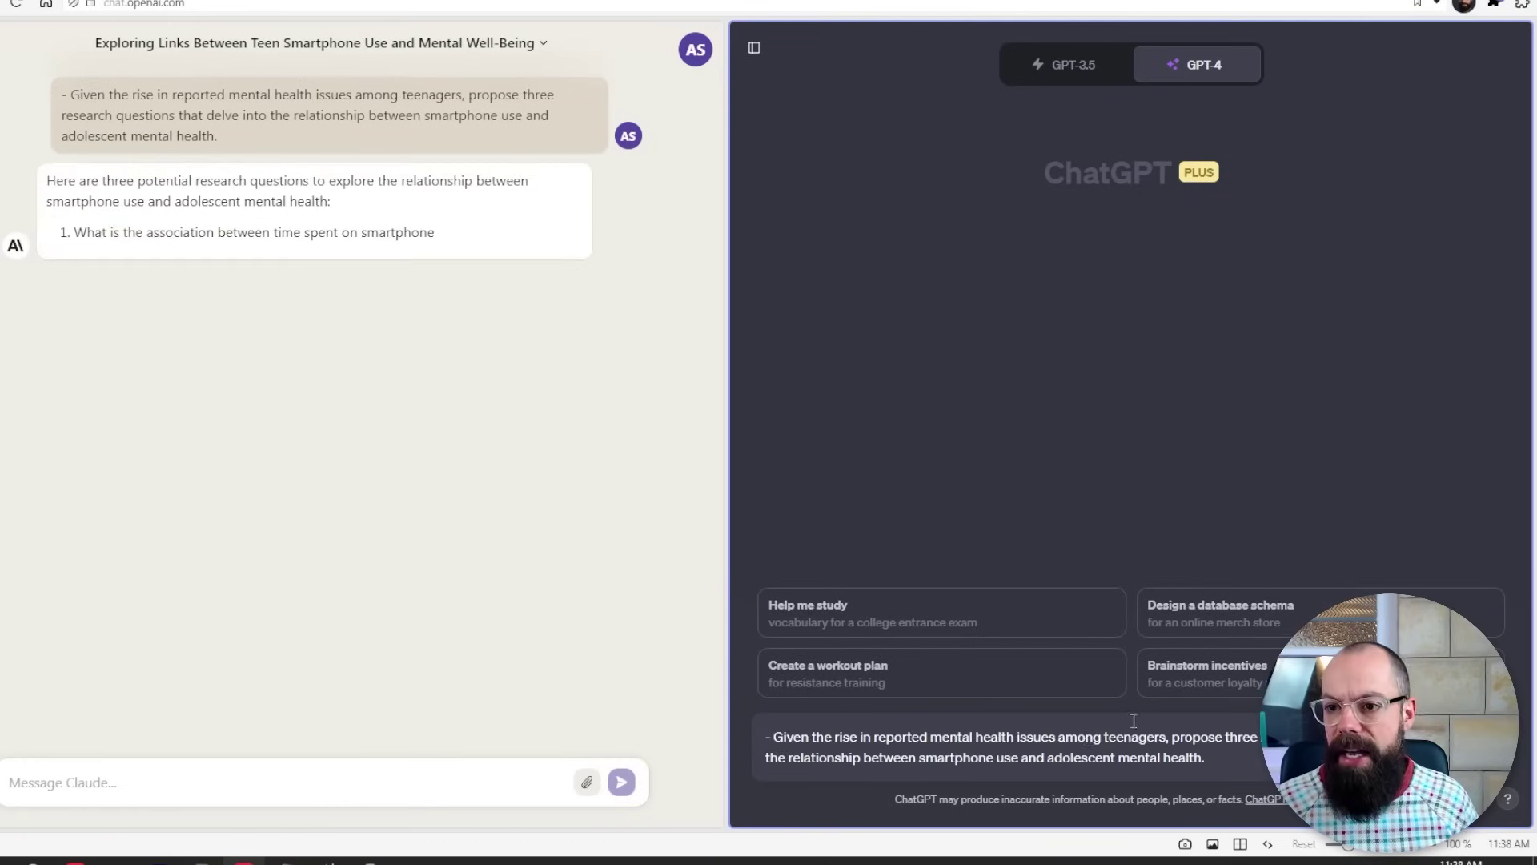
{"action": "key", "text": "Return"}
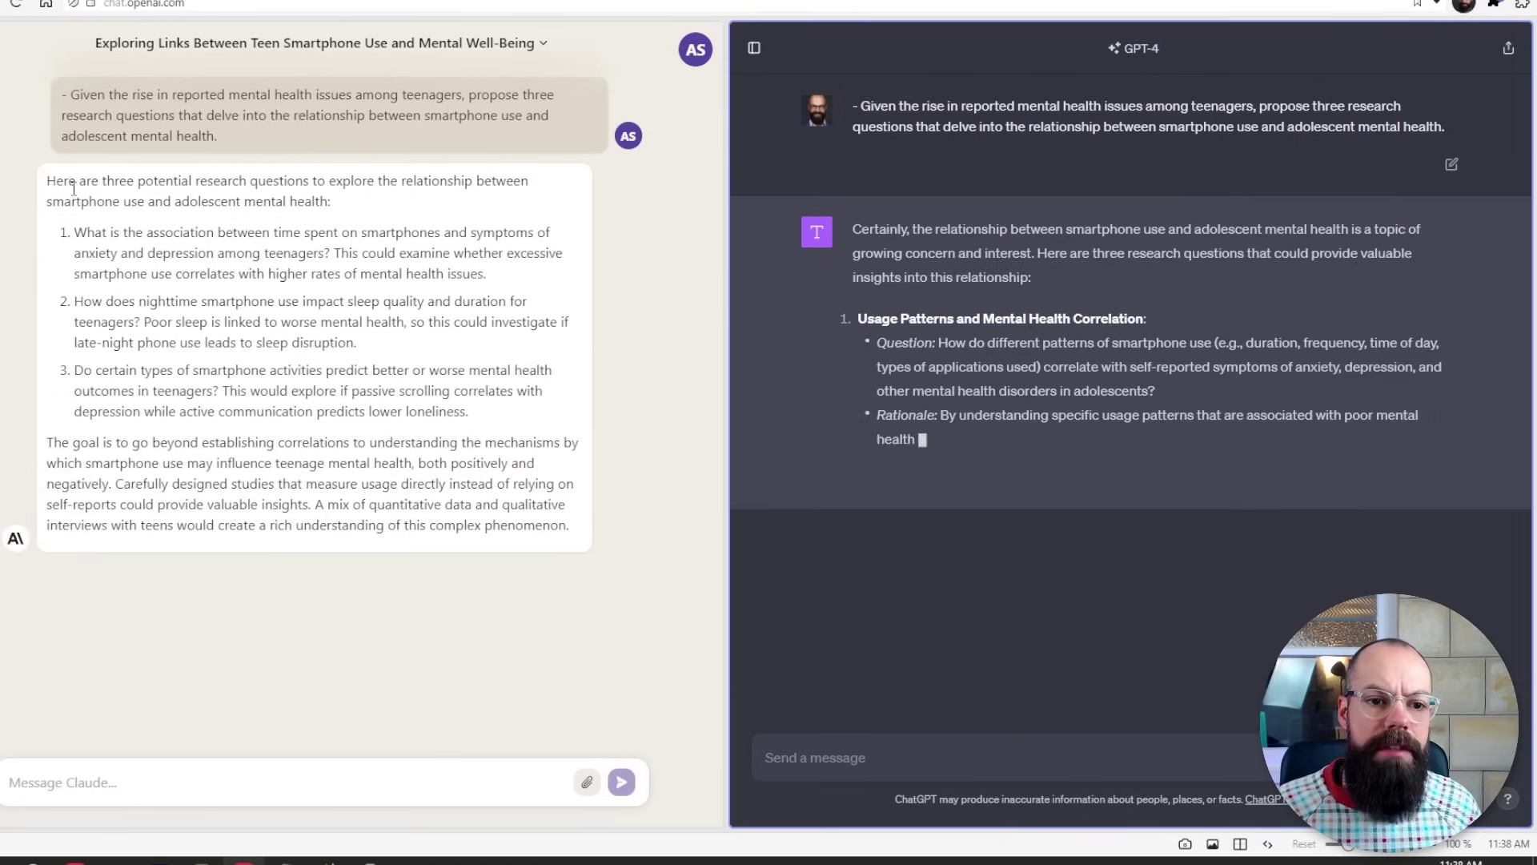
Highlight the three numbered research questions in Claude's reply.
{"action": "left_click_drag", "start_coordinate": [77, 181], "coordinate": [188, 408]}
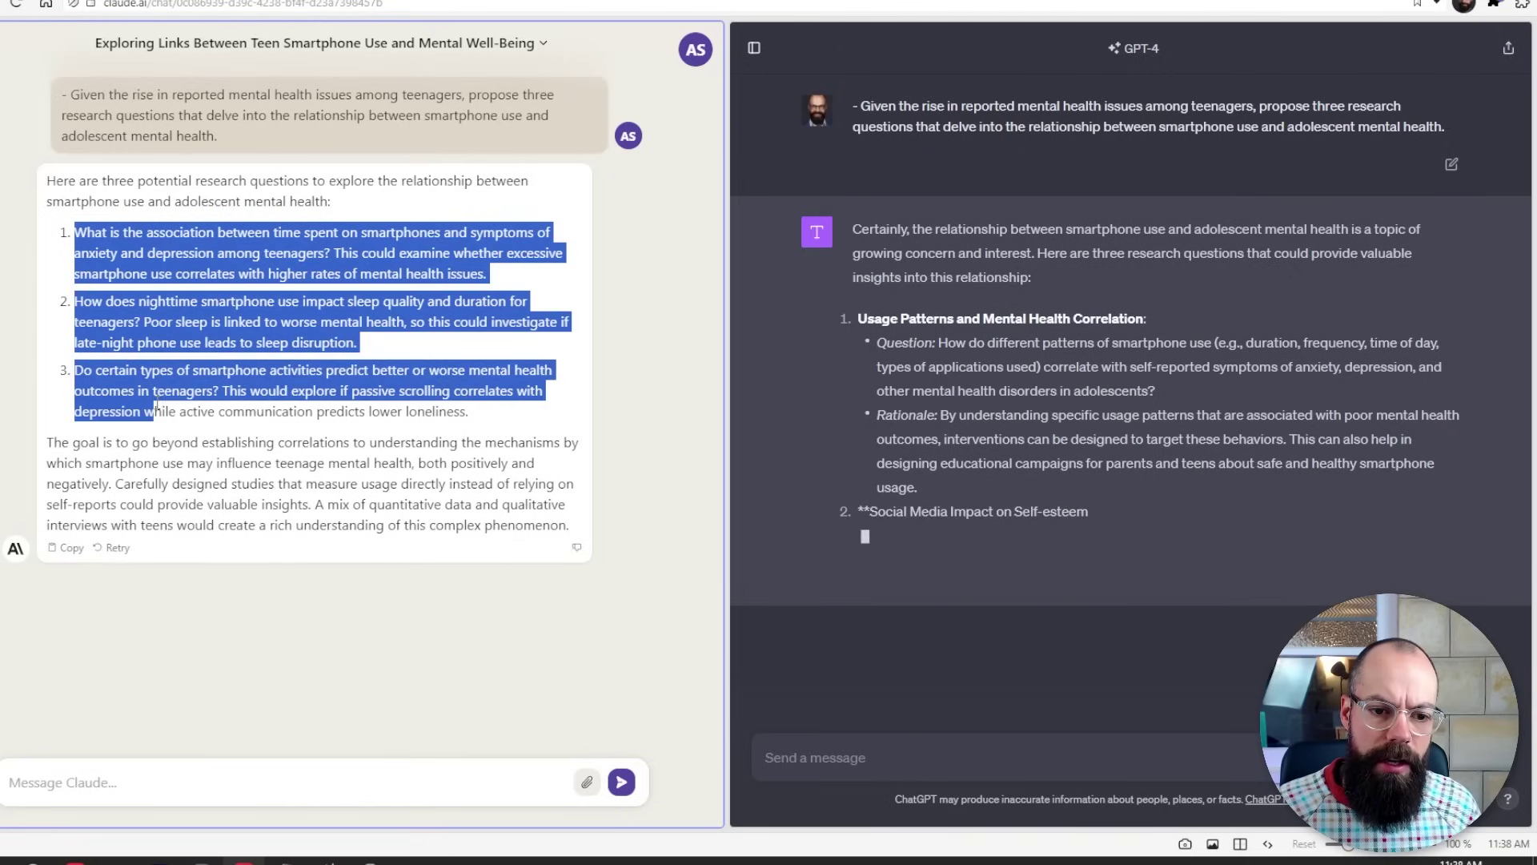
{"action": "left_click", "coordinate": [189, 406]}
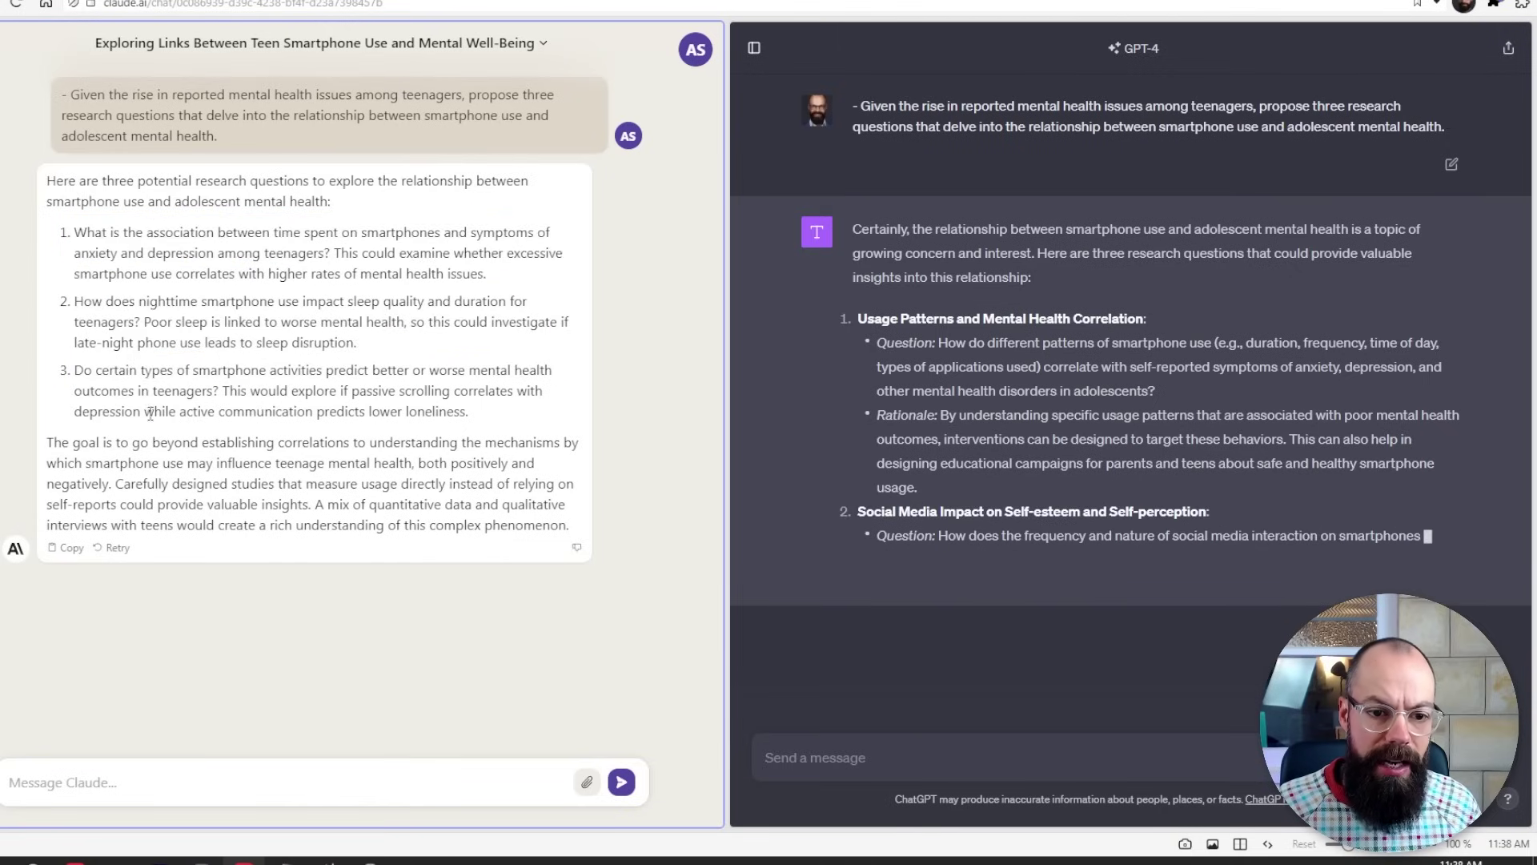
{"action": "left_click_drag", "start_coordinate": [87, 181], "coordinate": [160, 524]}
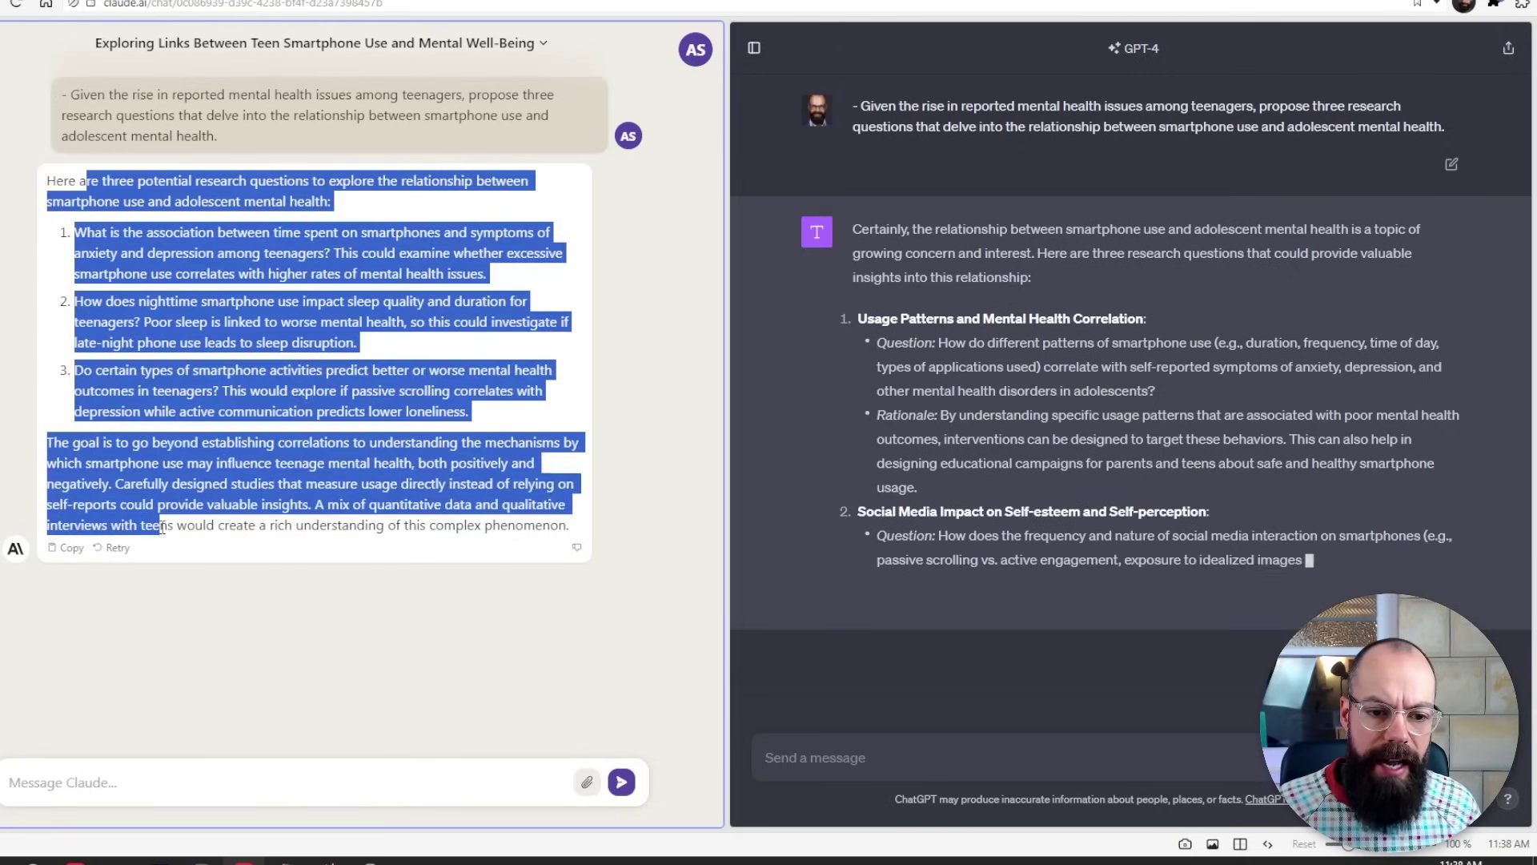
{"action": "left_click", "coordinate": [104, 228]}
{"action": "left_click_drag", "start_coordinate": [75, 232], "coordinate": [184, 443]}
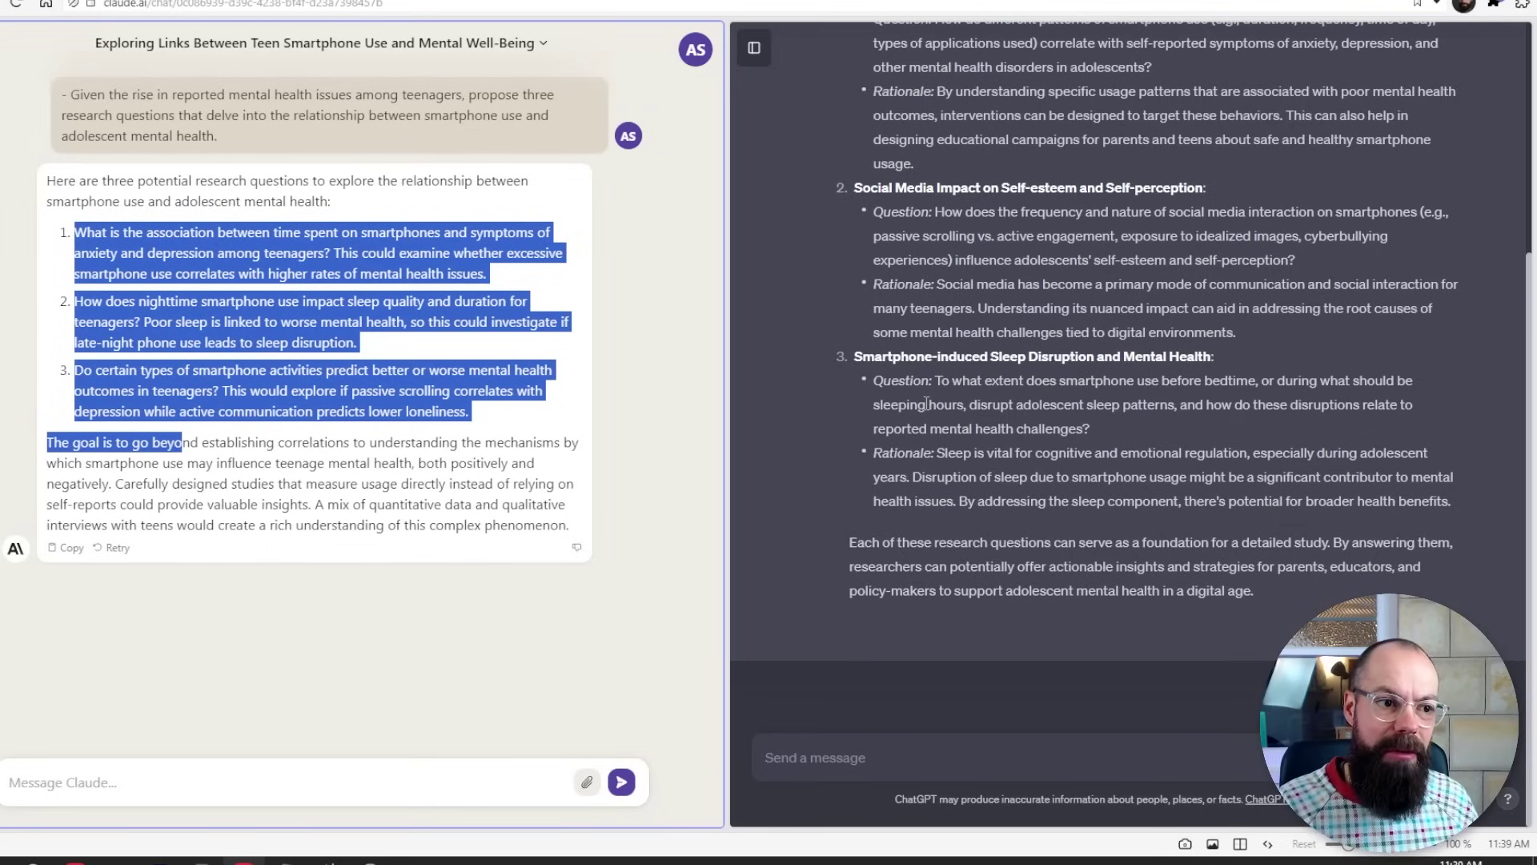
{"action": "scroll", "coordinate": [999, 310], "scroll_direction": "up", "scroll_amount": 4}
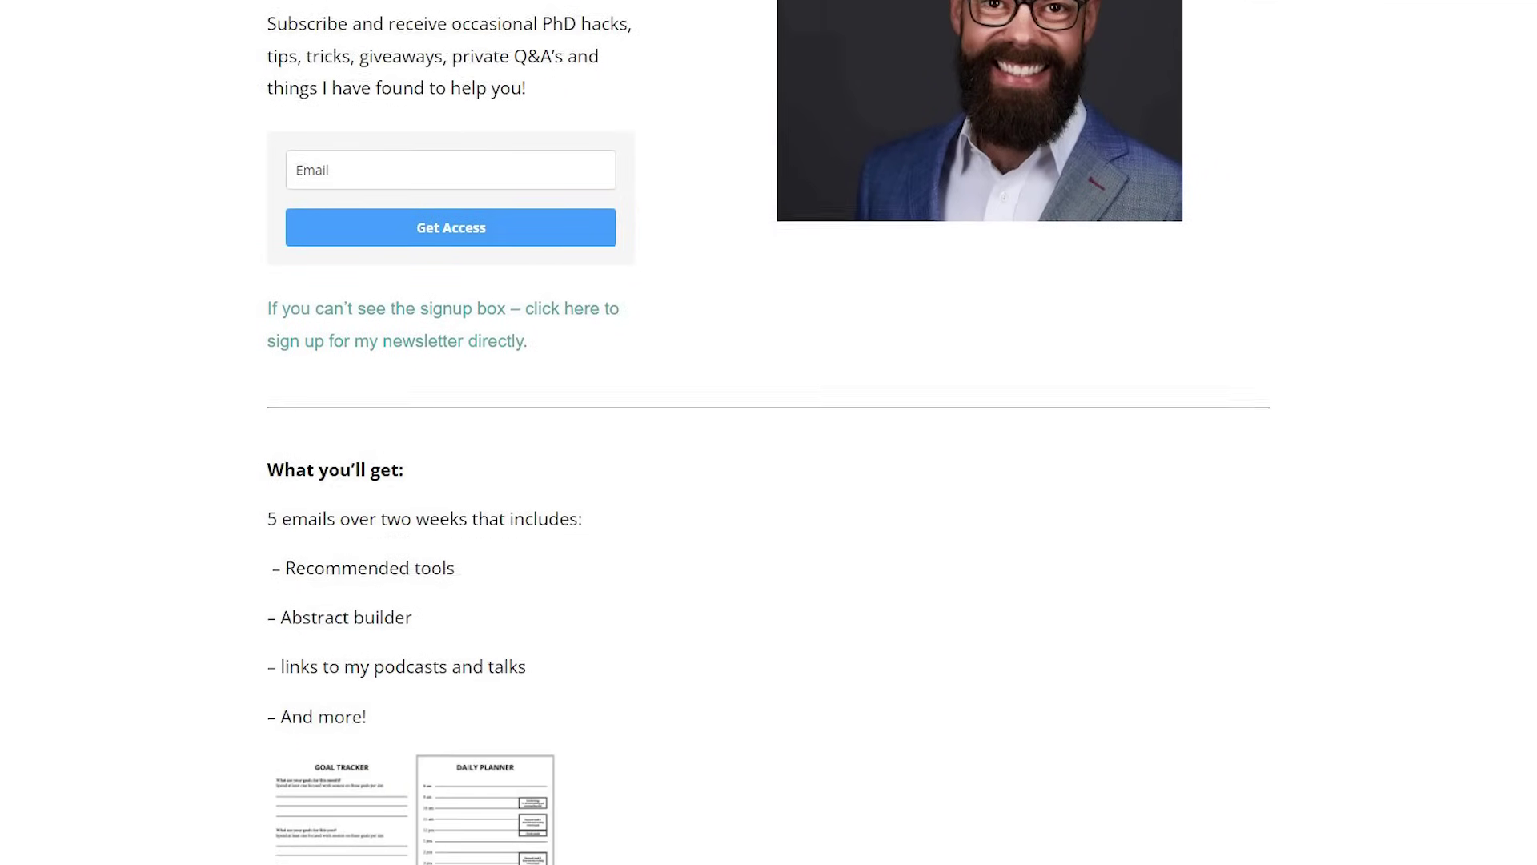
{"action": "scroll", "coordinate": [769, 433], "scroll_direction": "down", "scroll_amount": 5}
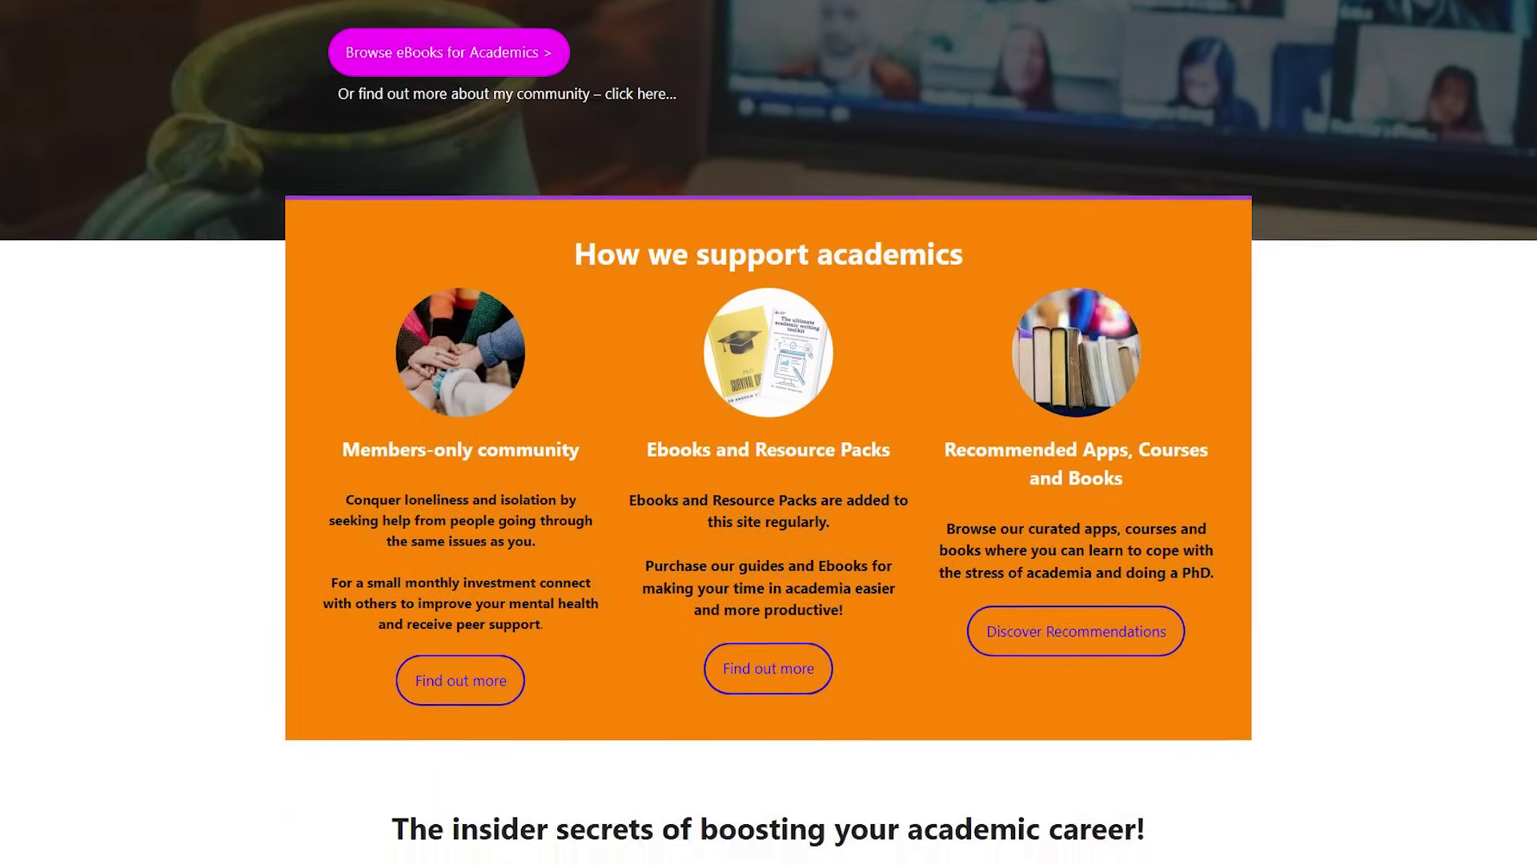
{"action": "scroll", "coordinate": [768, 432], "scroll_direction": "down", "scroll_amount": 3}
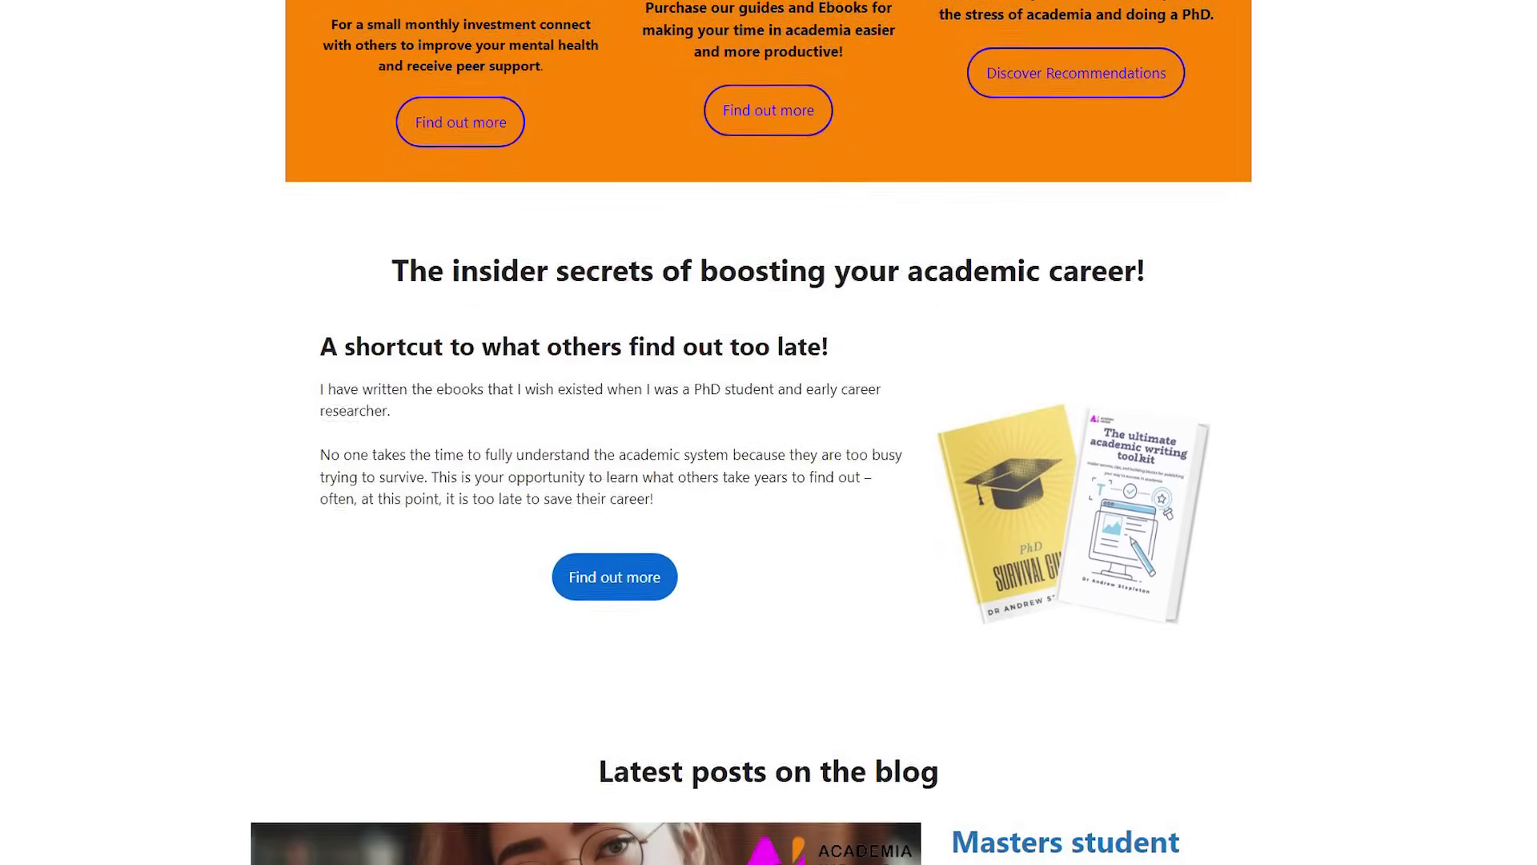